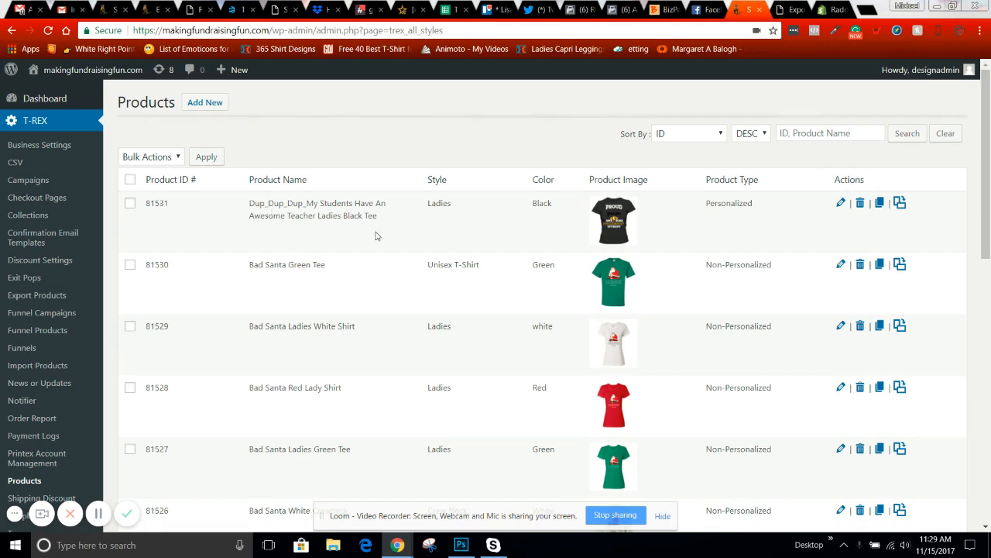
# - Open product 81531, the Dup_Dup_Dup_ Ladies Black Tee, in the T-REX product editor
pyautogui.click(841, 204)
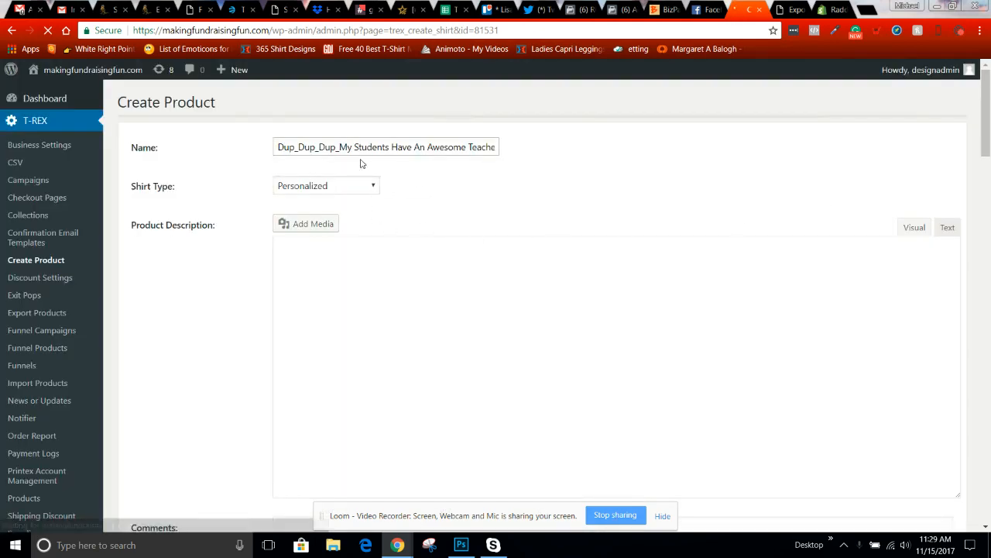
# - Delete 'Dup_Dup_Dup_' from the product name and insert ' (TEST)' after 'Ladies Tee' in the description
pyautogui.moveTo(341, 147); pyautogui.dragTo(253, 141)
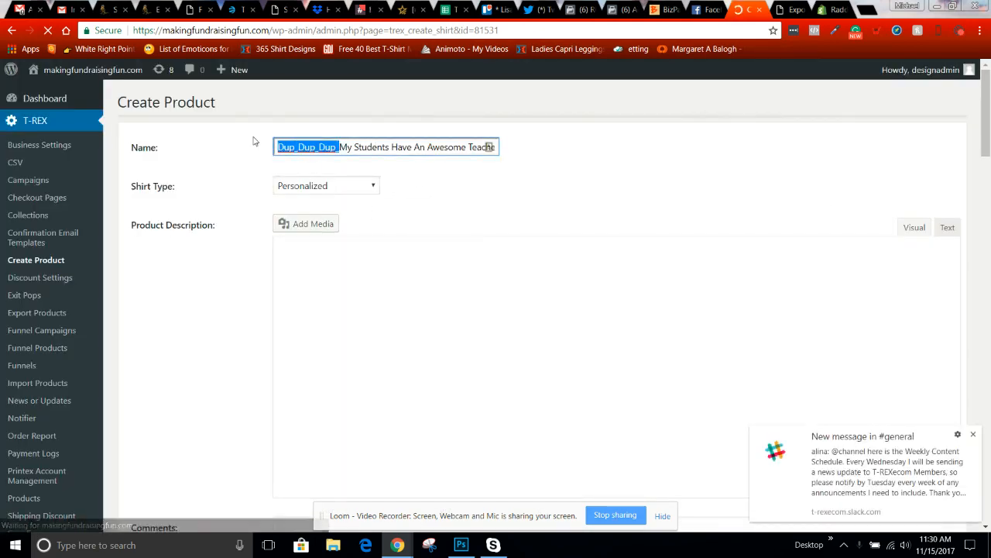
pyautogui.write('Test')
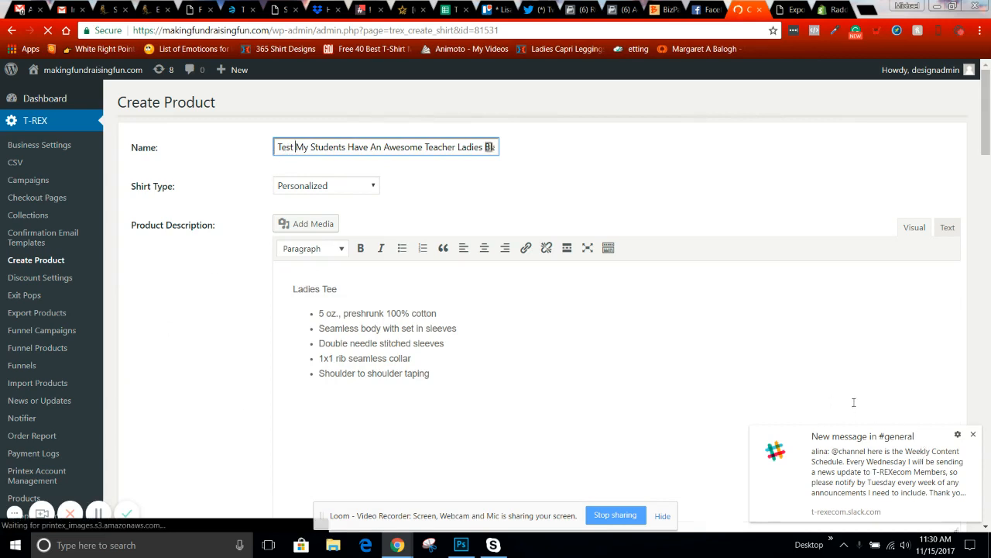
pyautogui.click(973, 435)
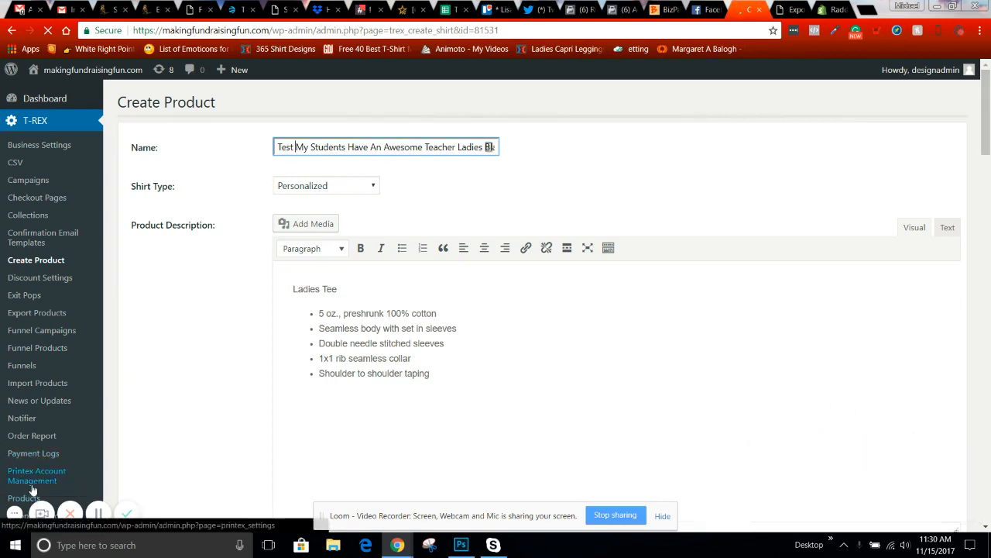
pyautogui.scroll(-2, 19, 434)
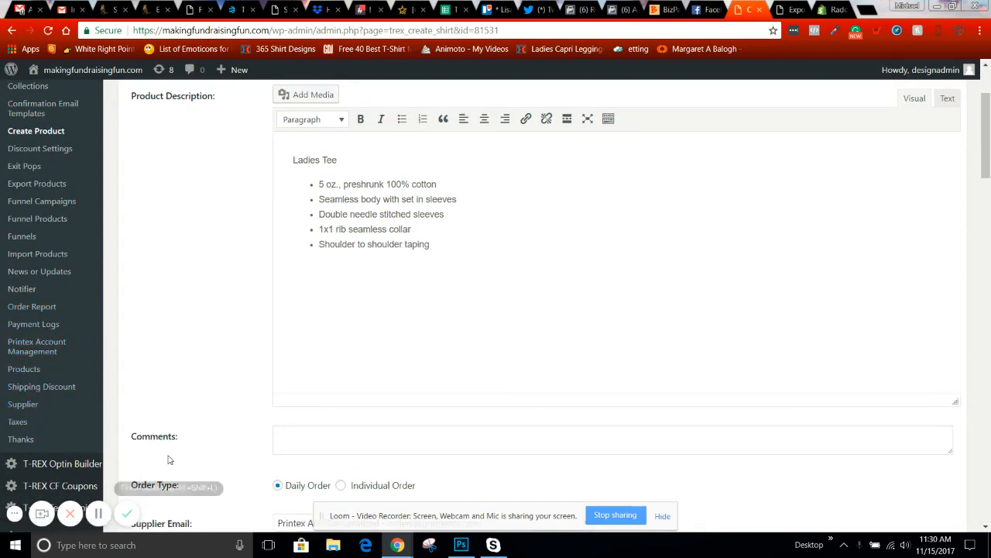
pyautogui.scroll(2, 173, 453)
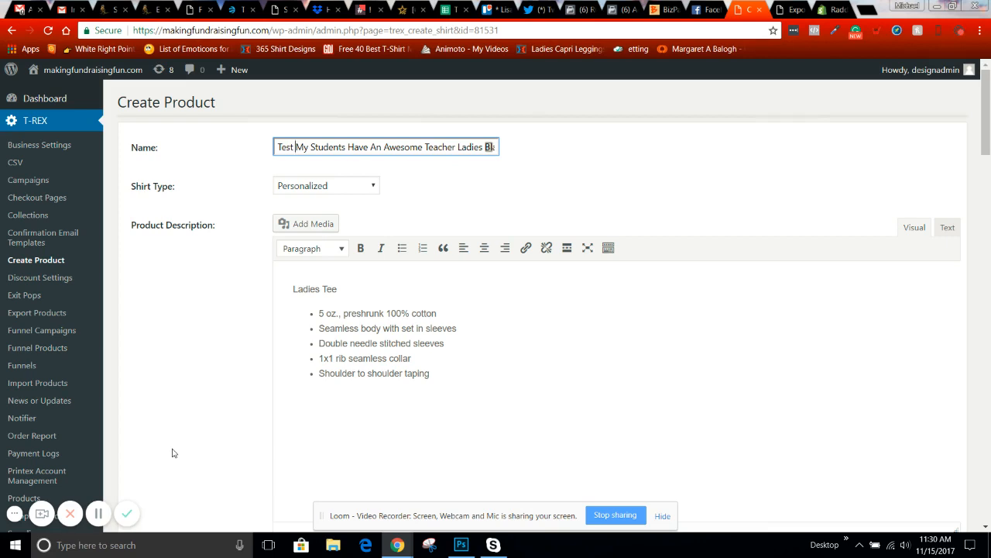
pyautogui.press('BackSpace')
pyautogui.press('BackSpace')
pyautogui.press('BackSpace')
pyautogui.press('BackSpace')
pyautogui.press('BackSpace')
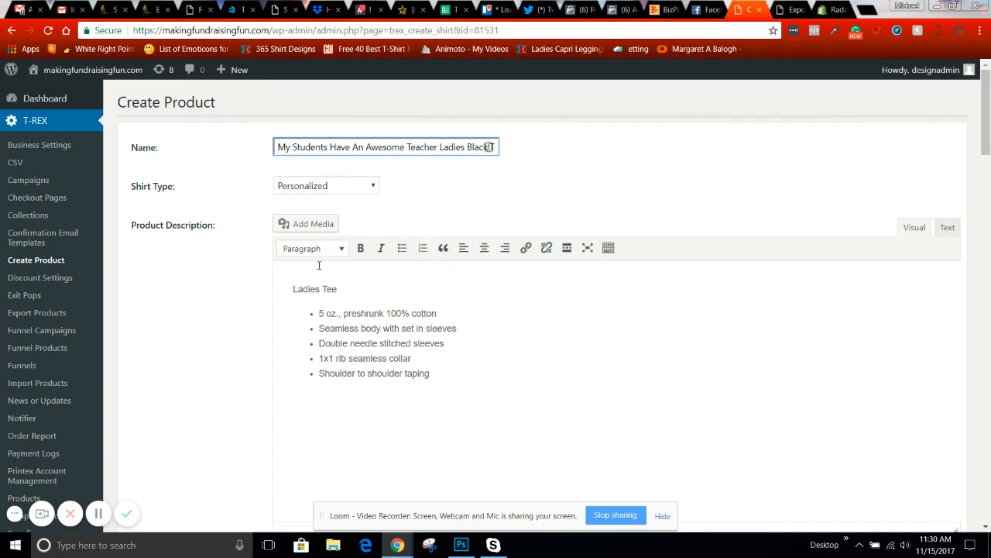
pyautogui.click(365, 289)
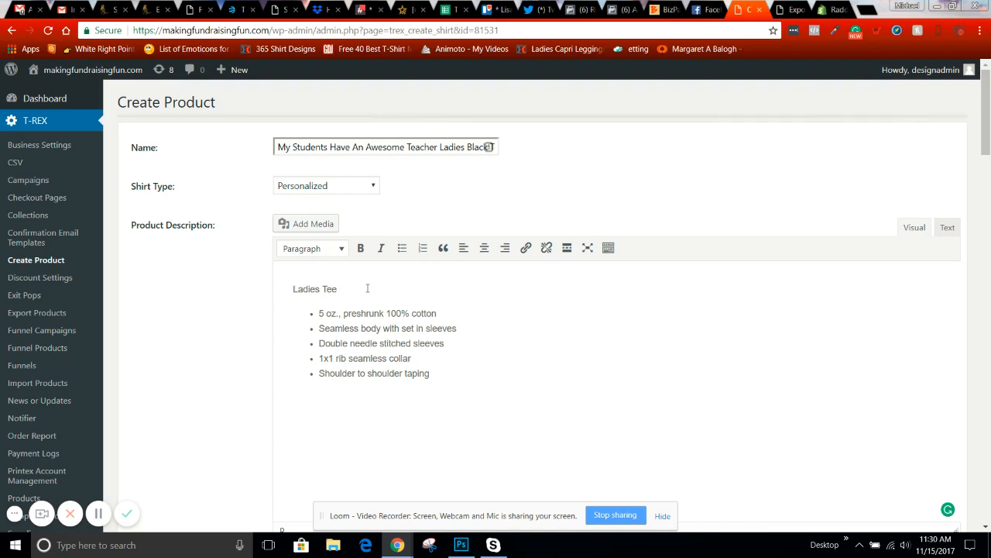
pyautogui.write('(TEST')
# - Make the (TEST) label in the description bold
pyautogui.moveTo(392, 296); pyautogui.dragTo(339, 290)
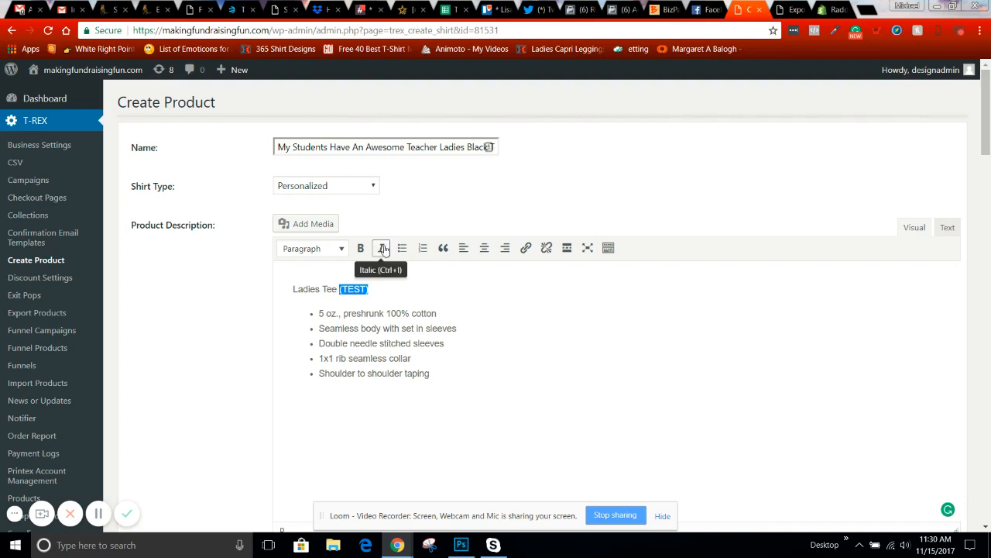
pyautogui.click(358, 251)
pyautogui.click(493, 304)
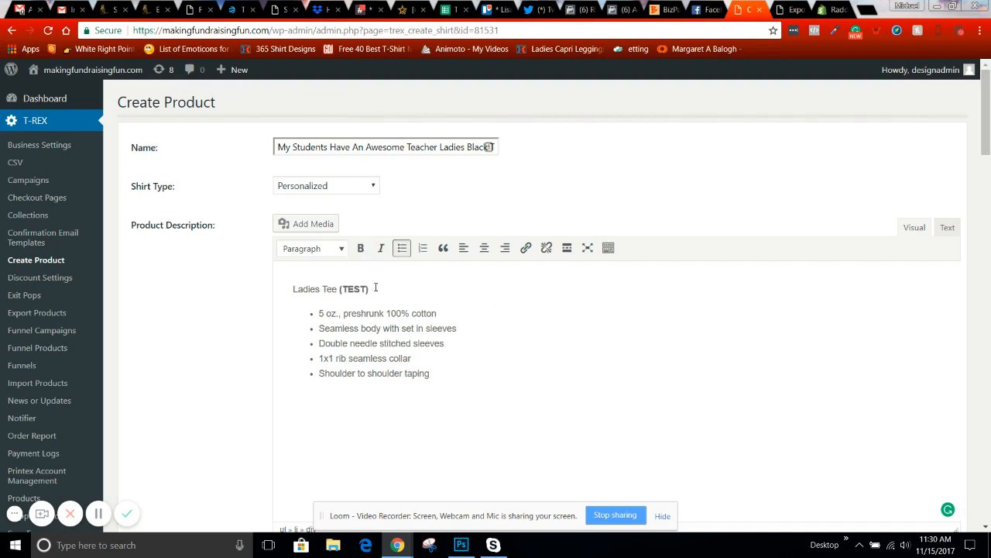
# - Replace the Style 'Ladies' and Color 'Black' values with TEST
pyautogui.scroll(-10, 445, 292)
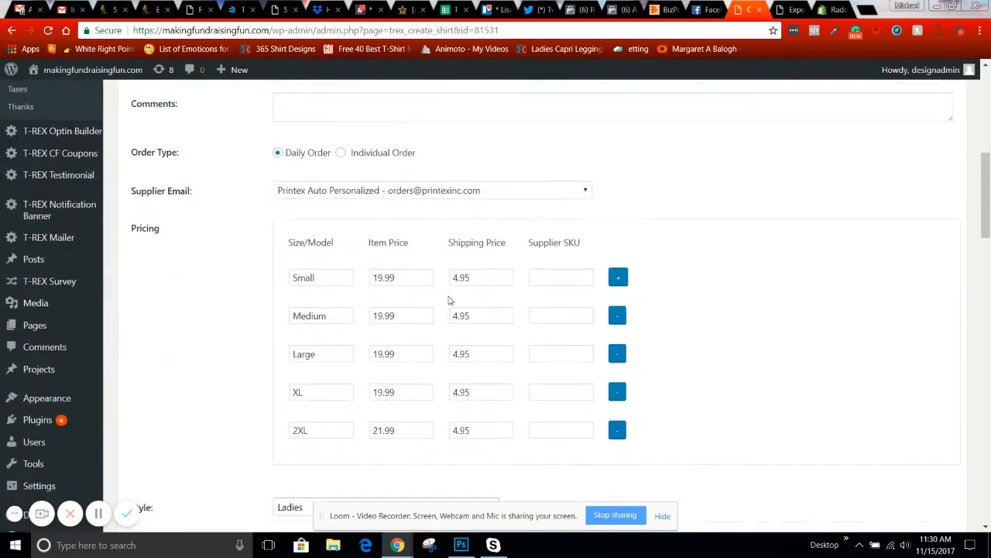
pyautogui.scroll(-2, 447, 300)
pyautogui.moveTo(334, 194); pyautogui.dragTo(249, 202)
pyautogui.write('TEST')
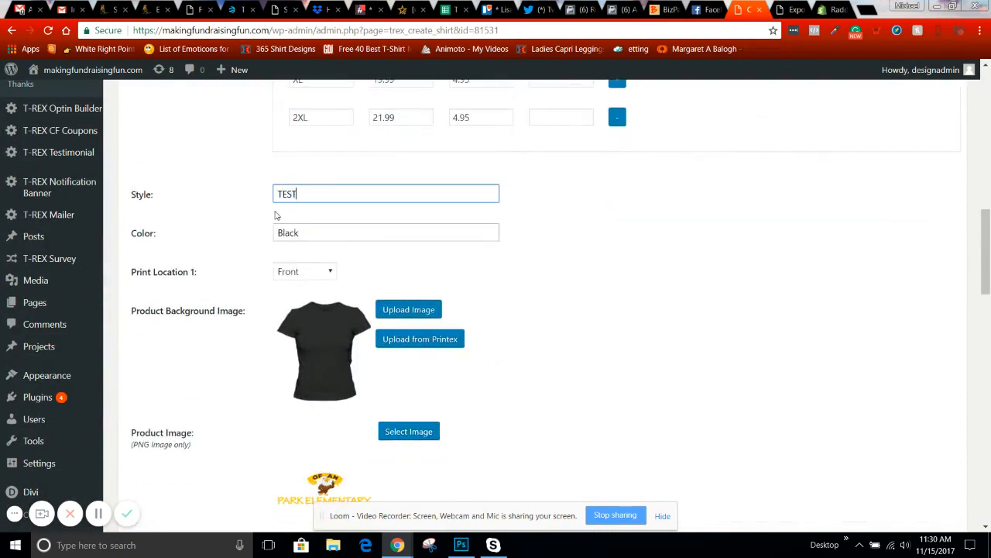
pyautogui.moveTo(336, 232); pyautogui.dragTo(232, 227)
pyautogui.write('TE')
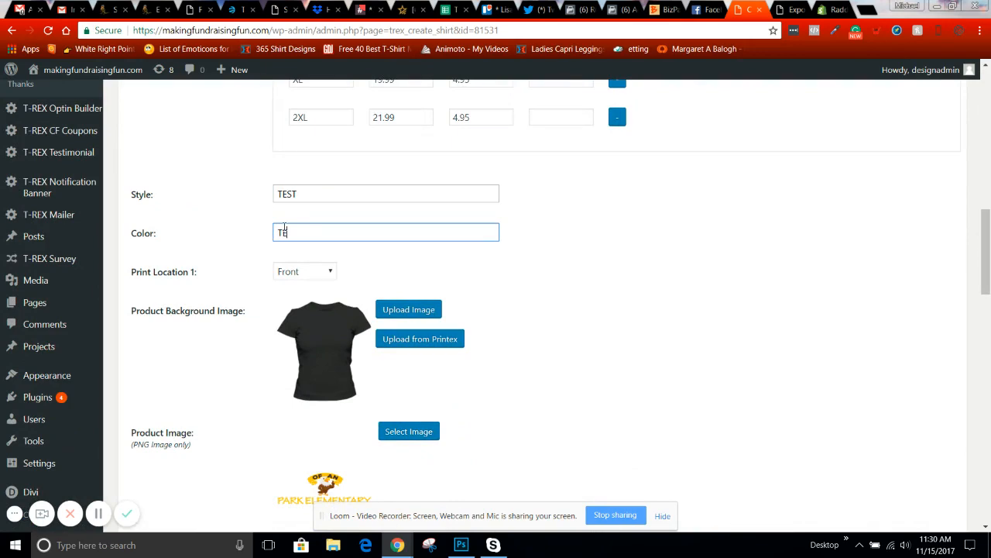
pyautogui.write('ST')
# - Check the bold (TEST) formatting and review the trimmed product name
pyautogui.scroll(8, 575, 263)
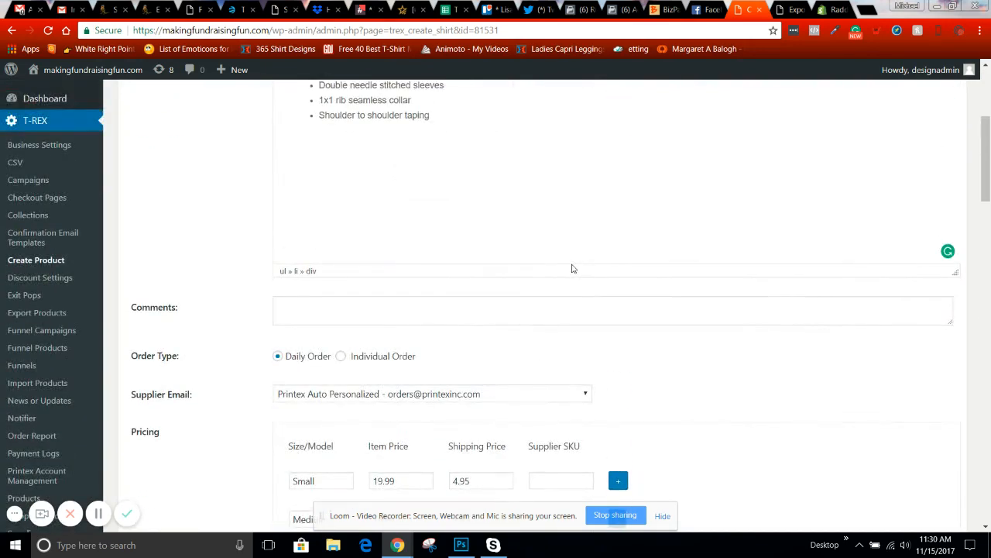
pyautogui.scroll(3, 573, 267)
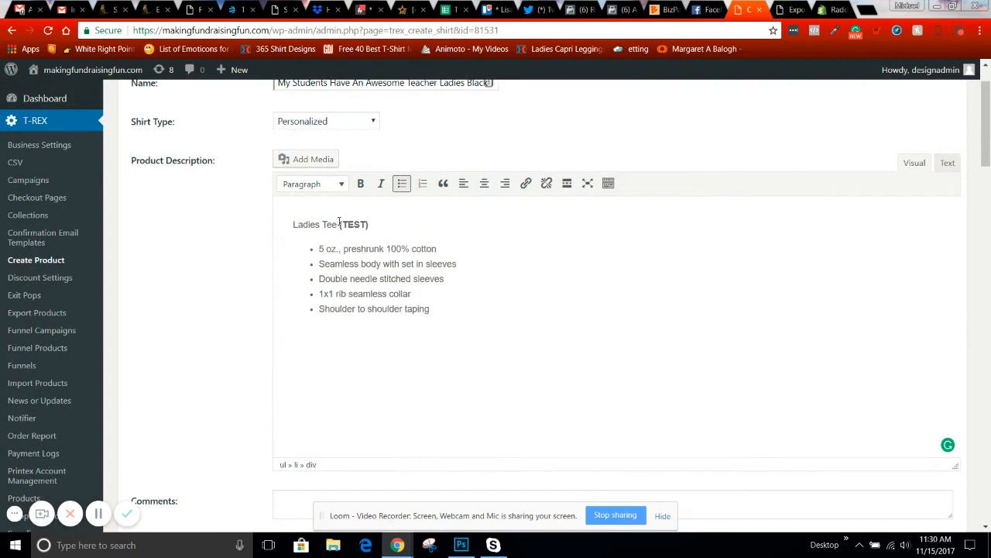
pyautogui.moveTo(339, 224); pyautogui.dragTo(408, 225)
pyautogui.scroll(1, 411, 225)
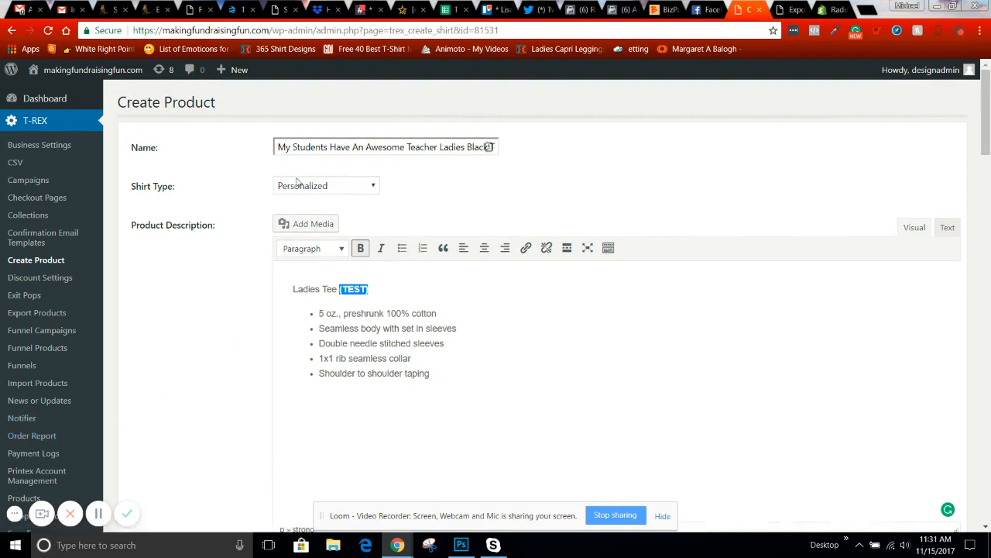
pyautogui.moveTo(278, 146); pyautogui.dragTo(555, 155)
# - Remove the Medium and other larger size rows from the pricing, leaving Small
pyautogui.click(548, 208)
pyautogui.scroll(-12, 548, 216)
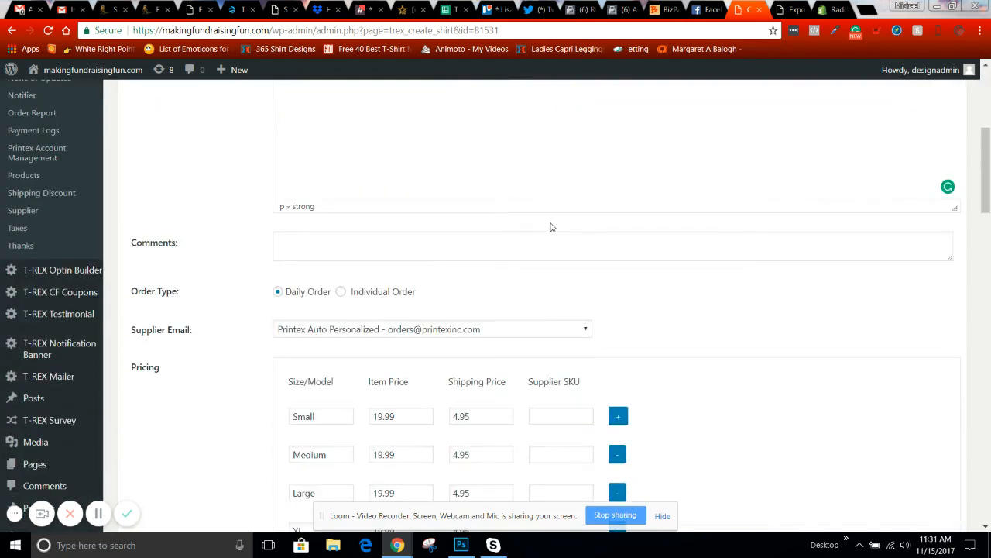
pyautogui.click(617, 198)
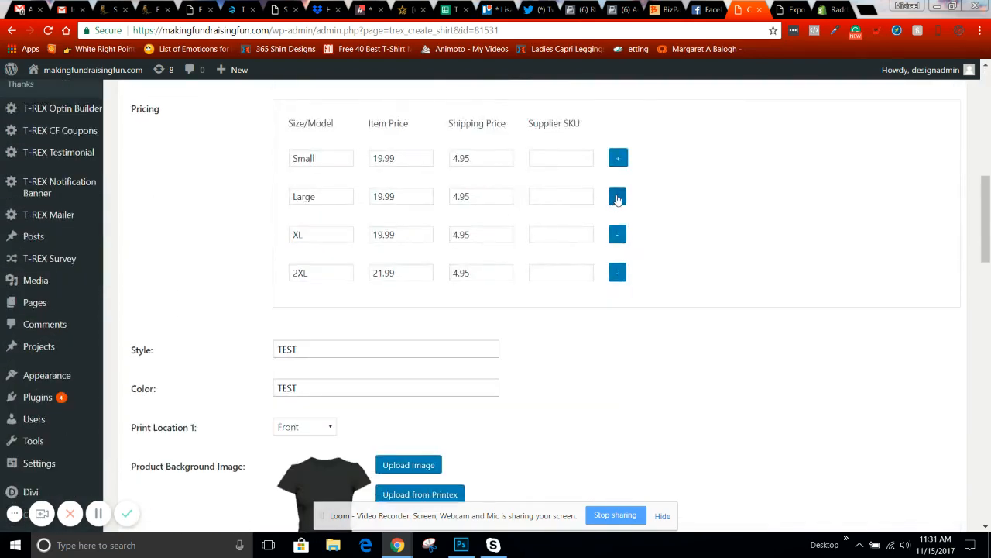
pyautogui.click(617, 198)
pyautogui.click(617, 197)
pyautogui.click(617, 197)
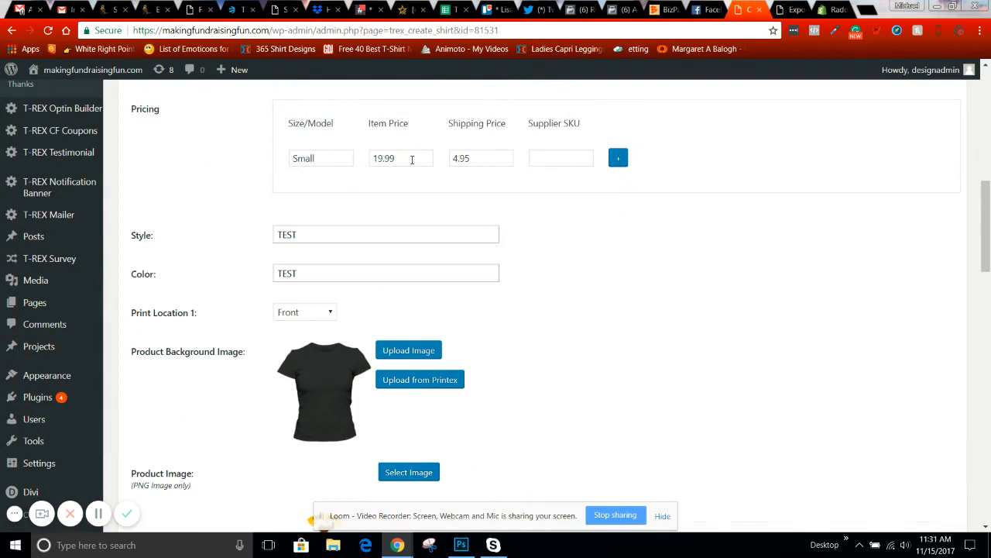
# - Change Small's item price from 19.99 to 2.00 and clear the 4.95 shipping price
pyautogui.doubleClick(412, 160)
pyautogui.write('2')
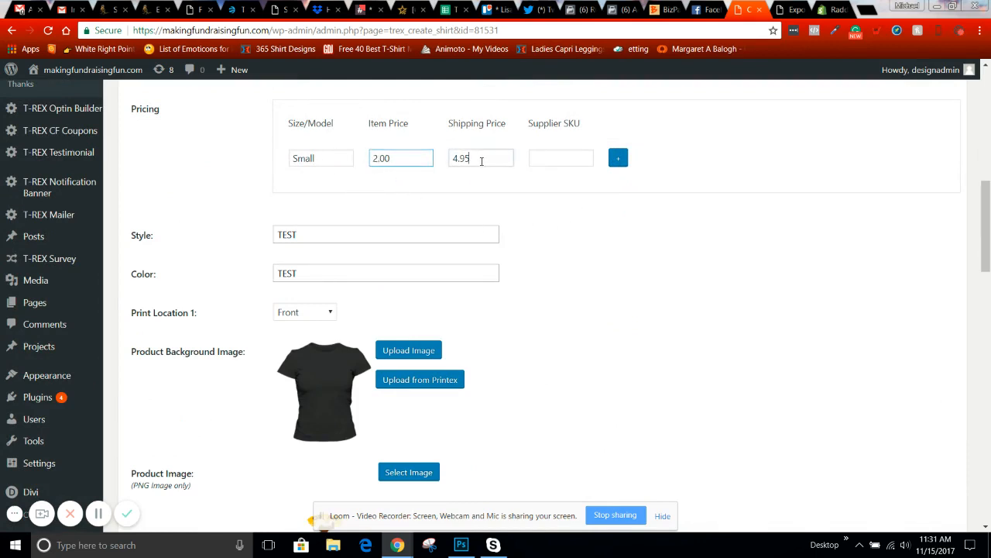
pyautogui.press('Tab')
pyautogui.press('BackSpace')
pyautogui.scroll(-20, 719, 282)
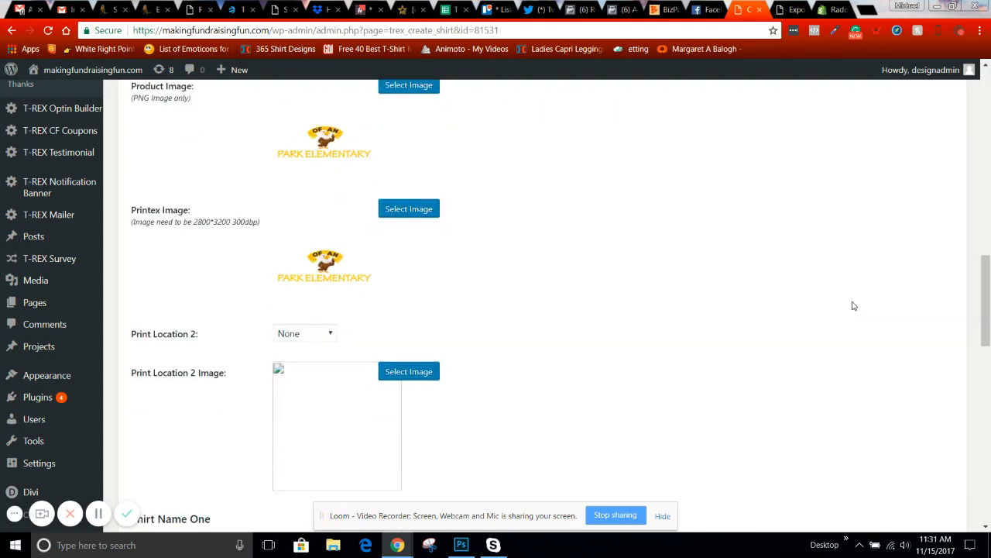
# - Save the edited TEST tee product
pyautogui.click(867, 189)
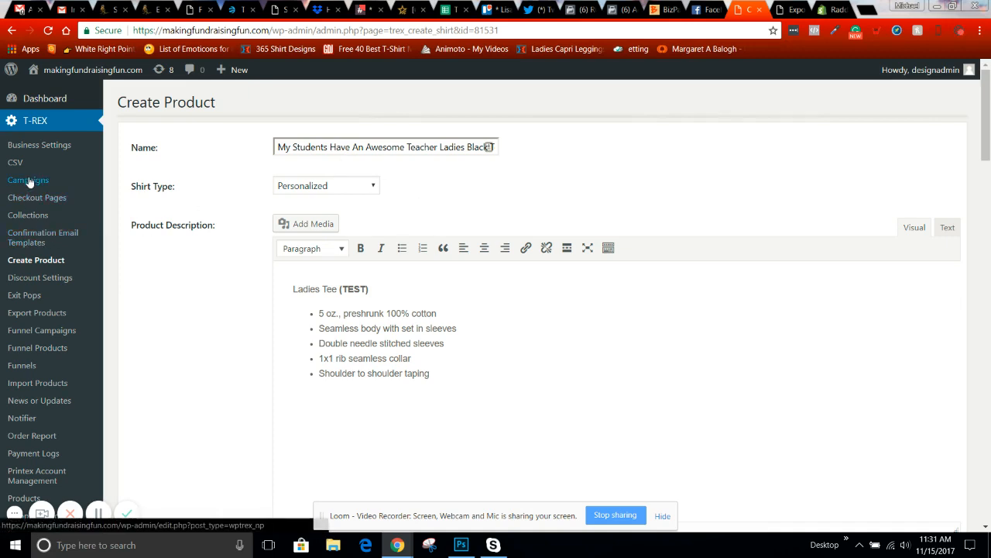
pyautogui.scroll(-20, 799, 292)
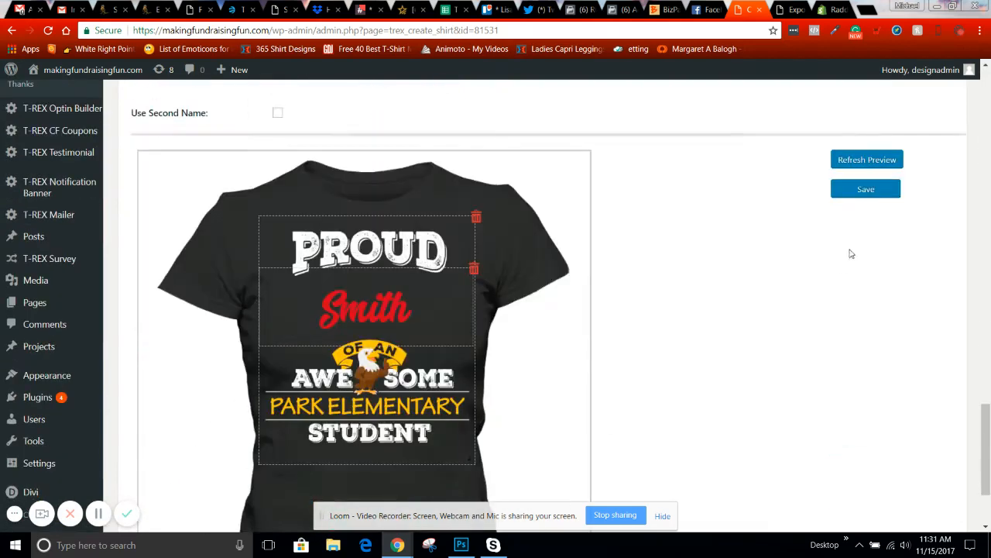
pyautogui.click(865, 190)
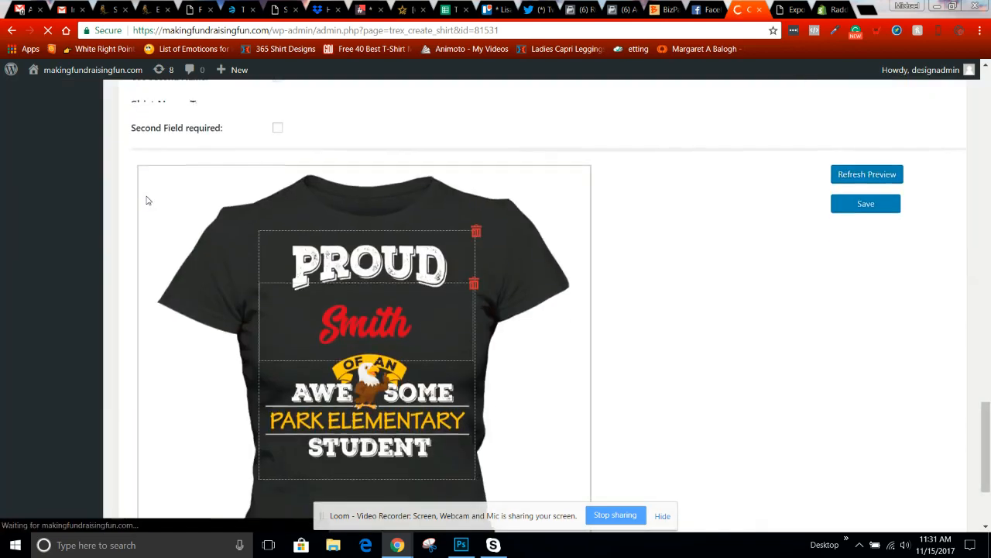
# - Go to the T-REX Campaigns list
pyautogui.scroll(15, 53, 242)
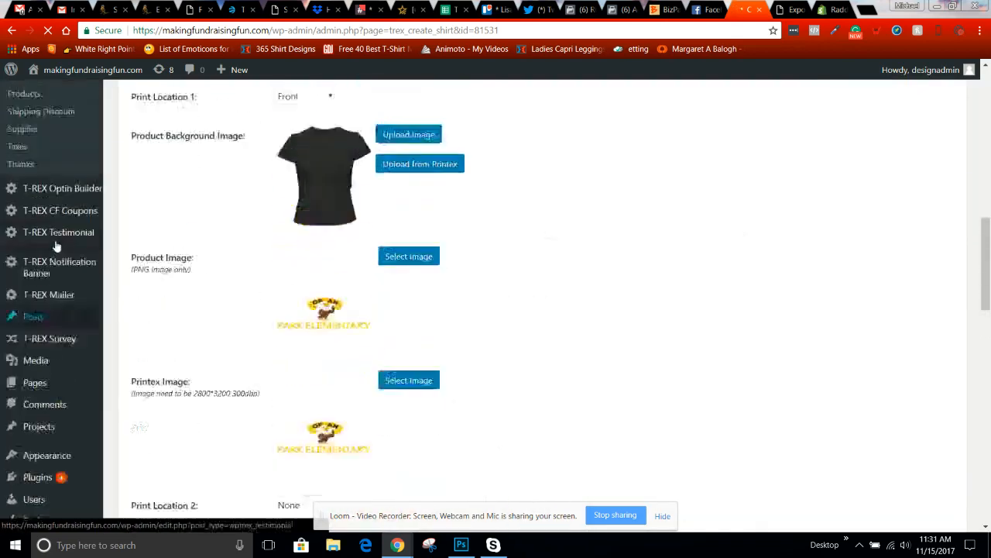
pyautogui.scroll(4, 56, 245)
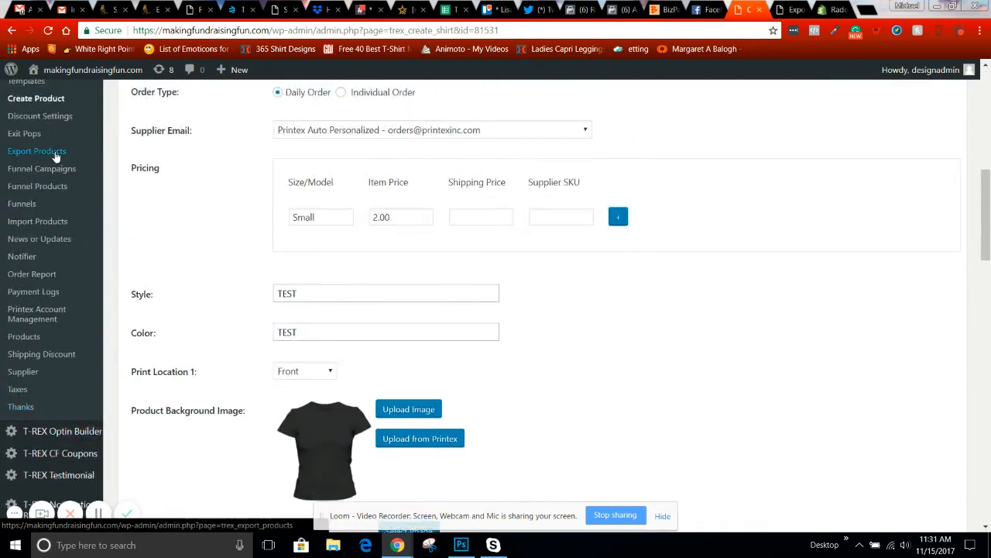
pyautogui.scroll(5, 56, 157)
pyautogui.click(27, 180)
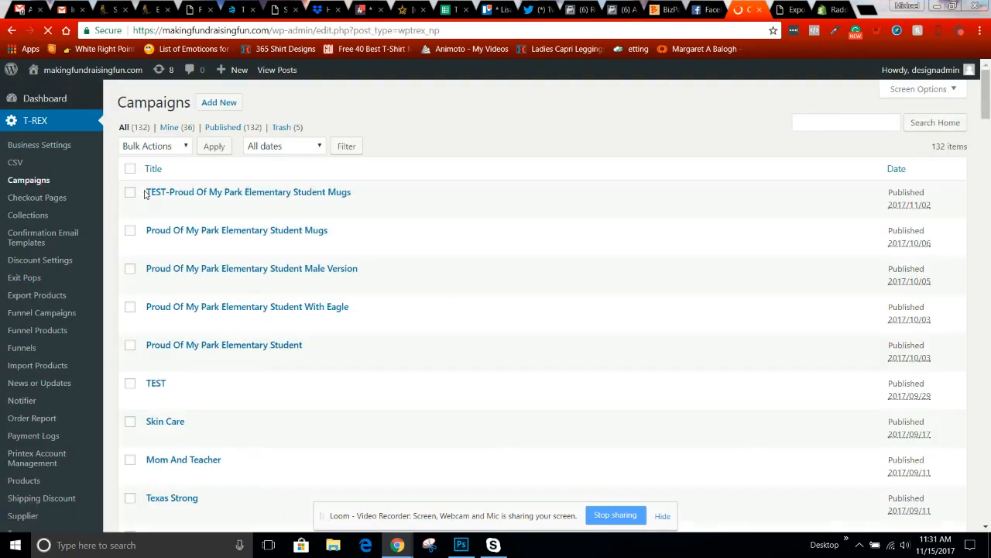
# - Open the TEST campaign's edit page, showing TEST Canwrap and TEST Merry Christmas Photo Mug
pyautogui.scroll(-2, 166, 225)
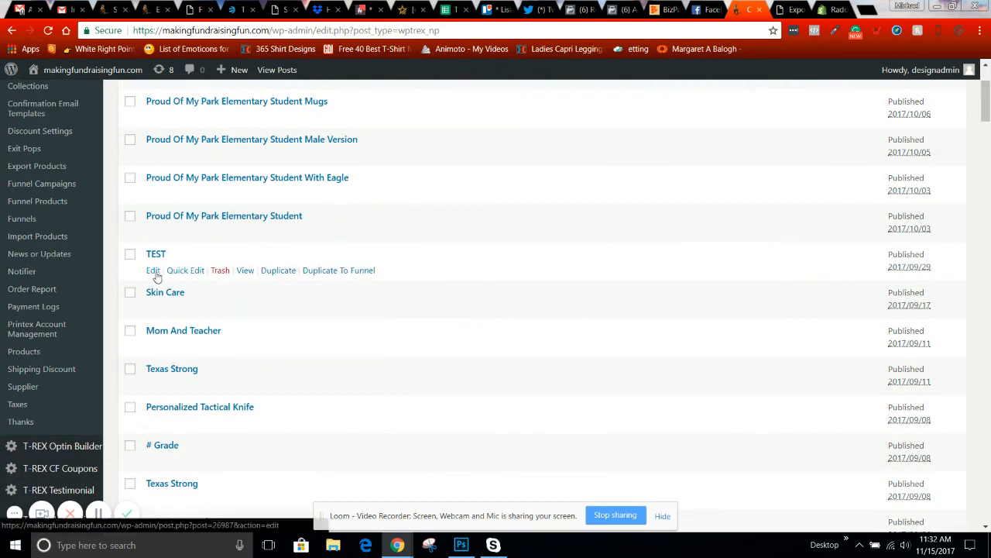
pyautogui.click(154, 271)
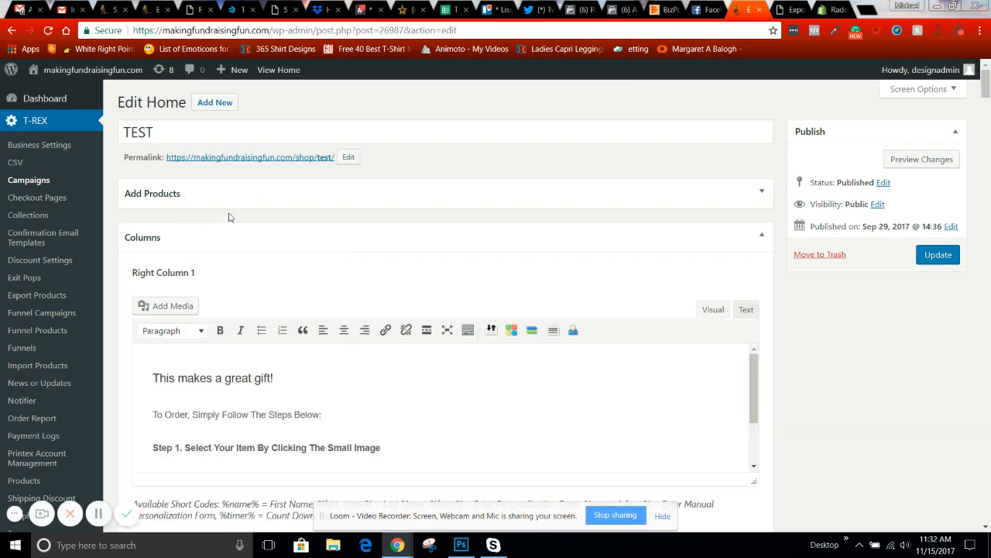
pyautogui.scroll(-3, 233, 219)
pyautogui.scroll(3, 260, 231)
# - Expand the campaign's products section and browse the Select Products list, searching 'mo'
pyautogui.click(763, 192)
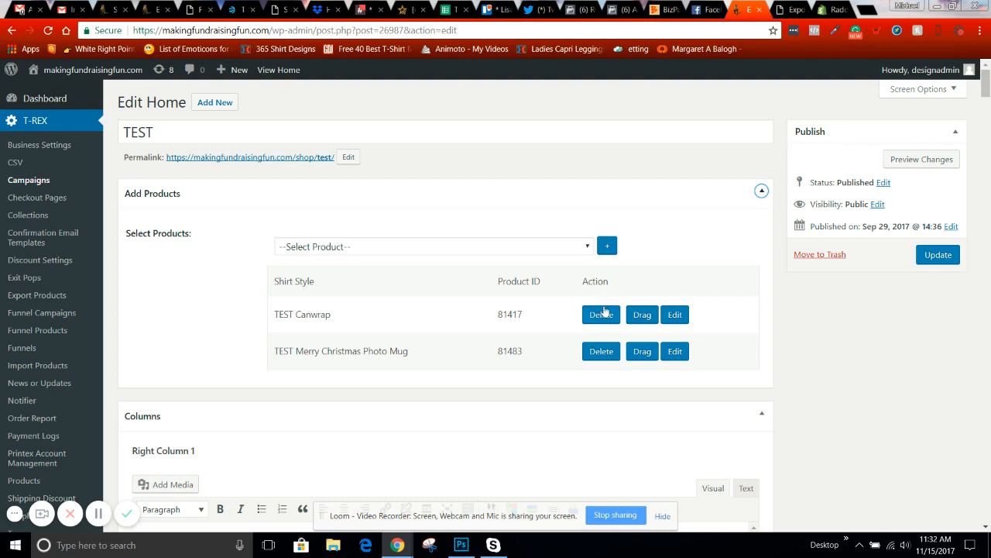
pyautogui.click(432, 248)
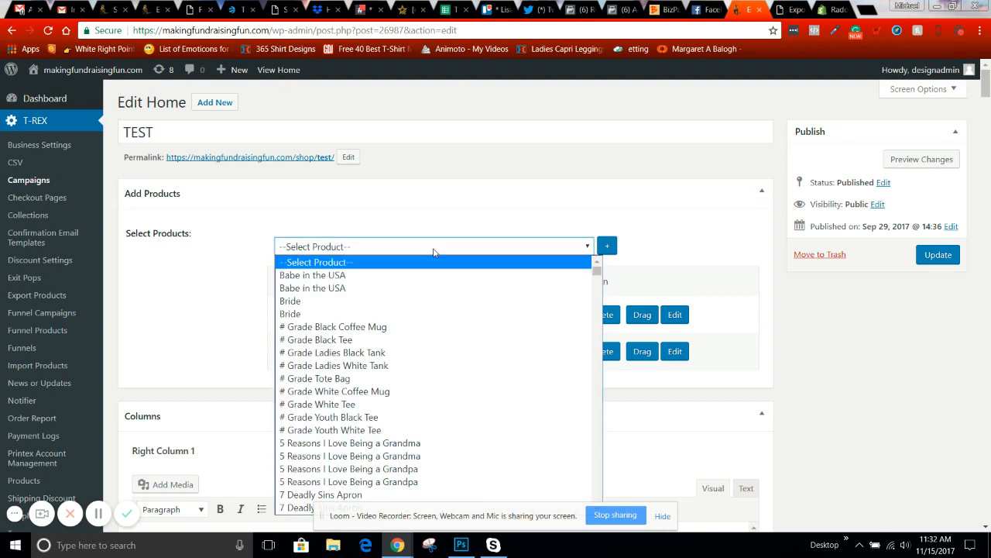
pyautogui.write('mo')
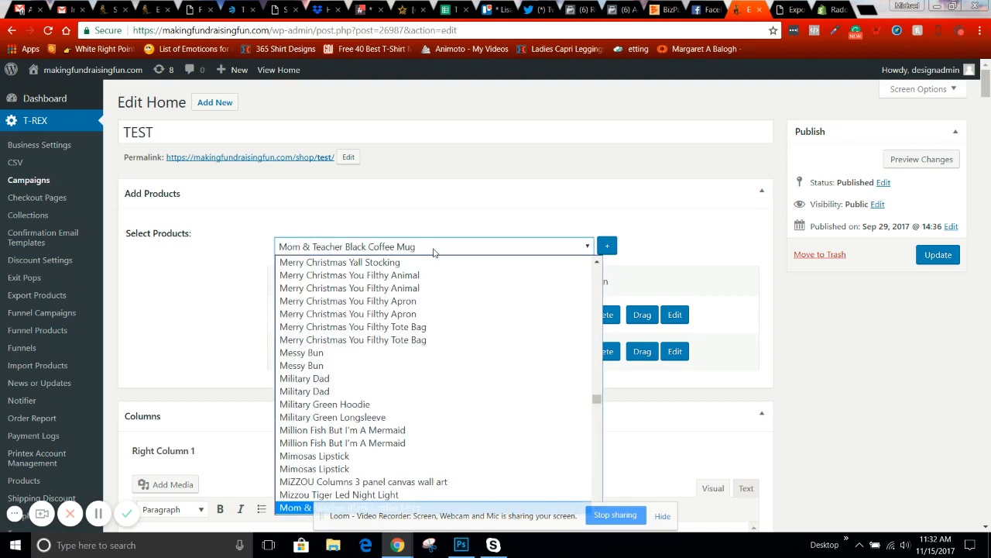
pyautogui.scroll(-2, 487, 360)
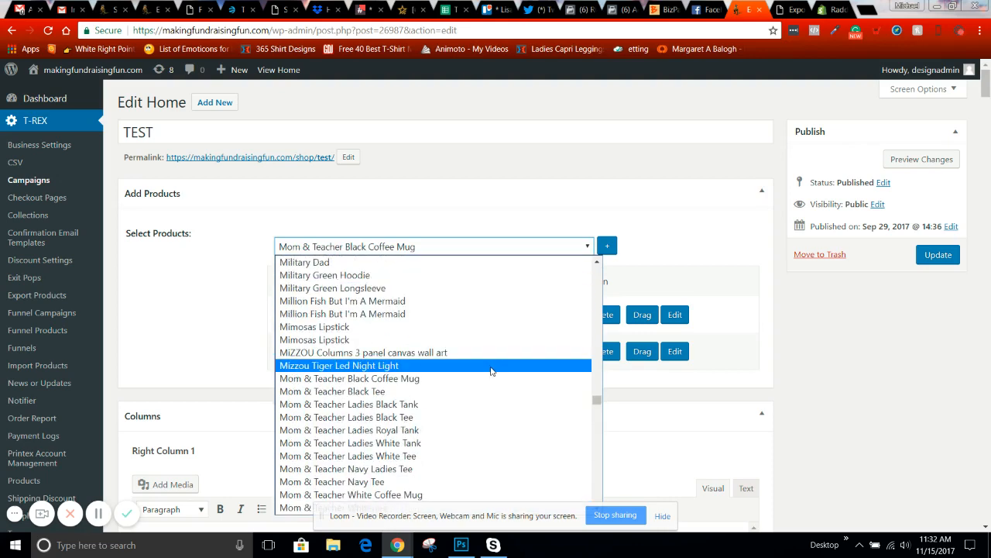
pyautogui.scroll(-3, 491, 377)
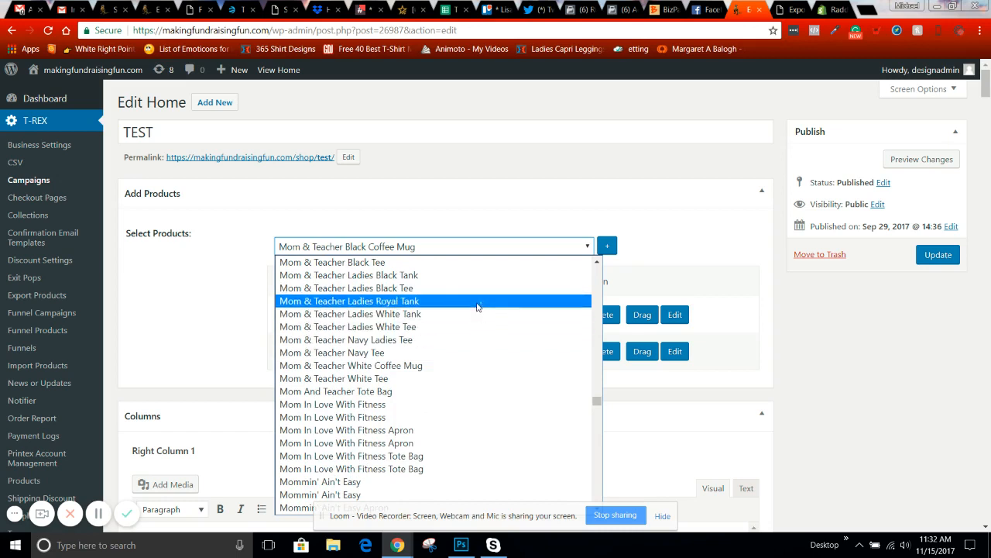
pyautogui.scroll(10, 465, 250)
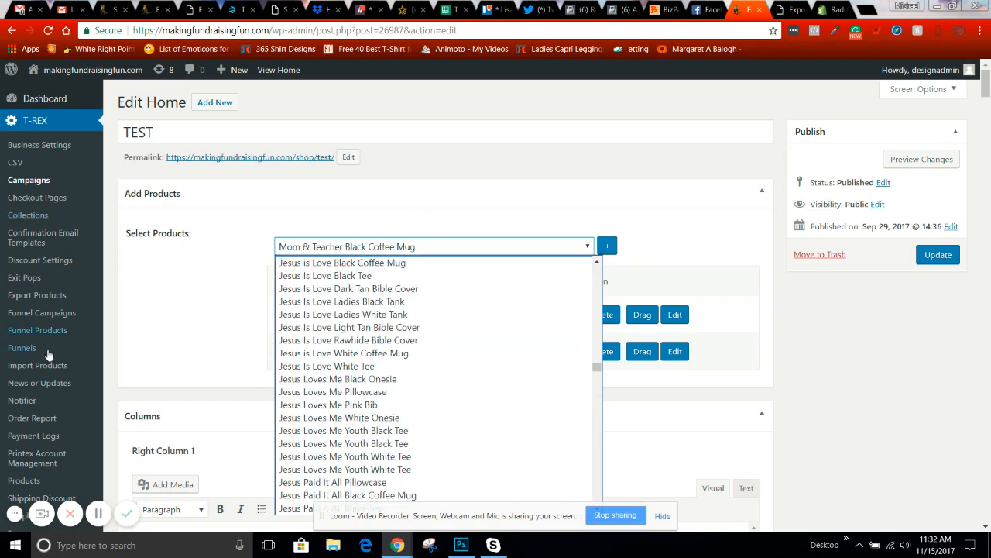
pyautogui.scroll(-2, 37, 433)
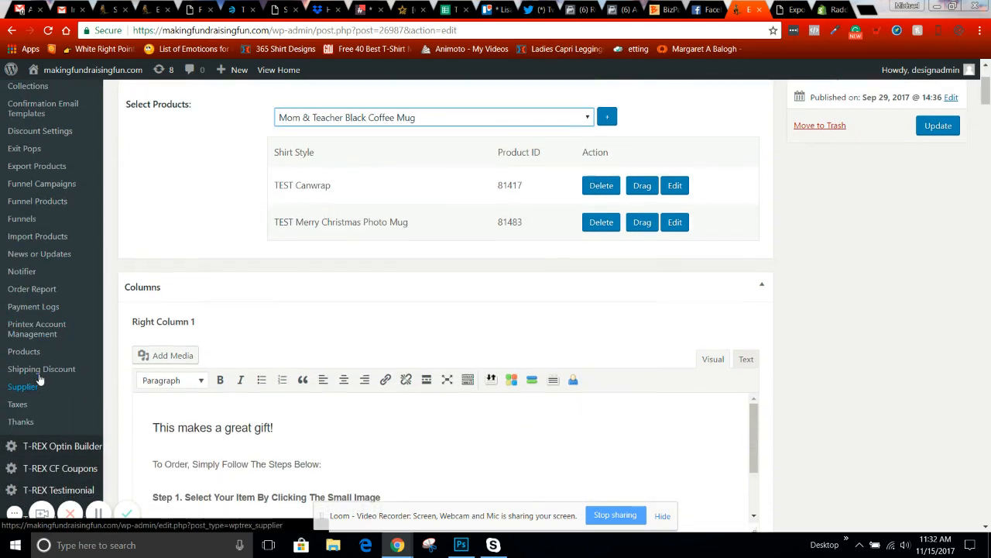
# - Review the T-REX Products list in a new tab, then return to the TEST campaign's product picker
pyautogui.rightClick(37, 349)
pyautogui.click(46, 355)
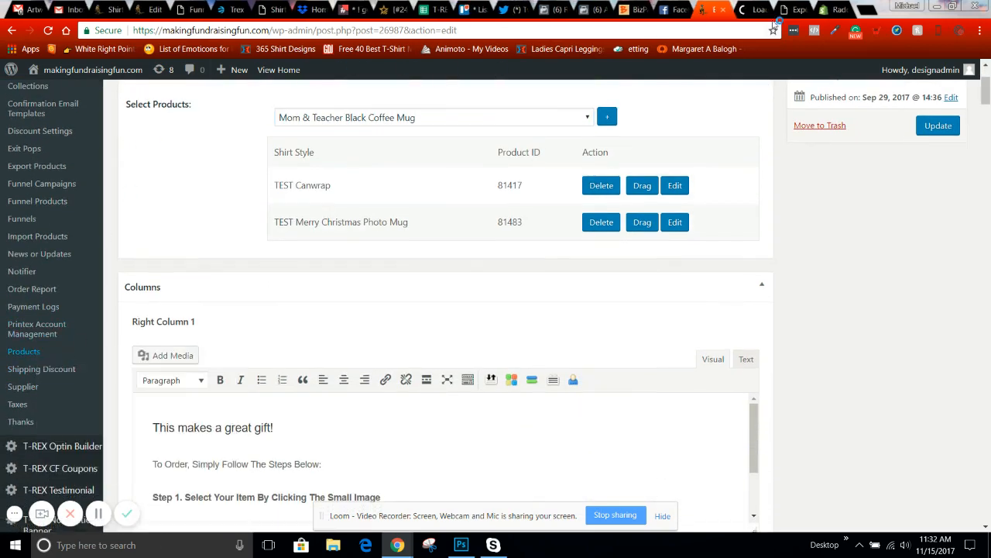
pyautogui.click(750, 8)
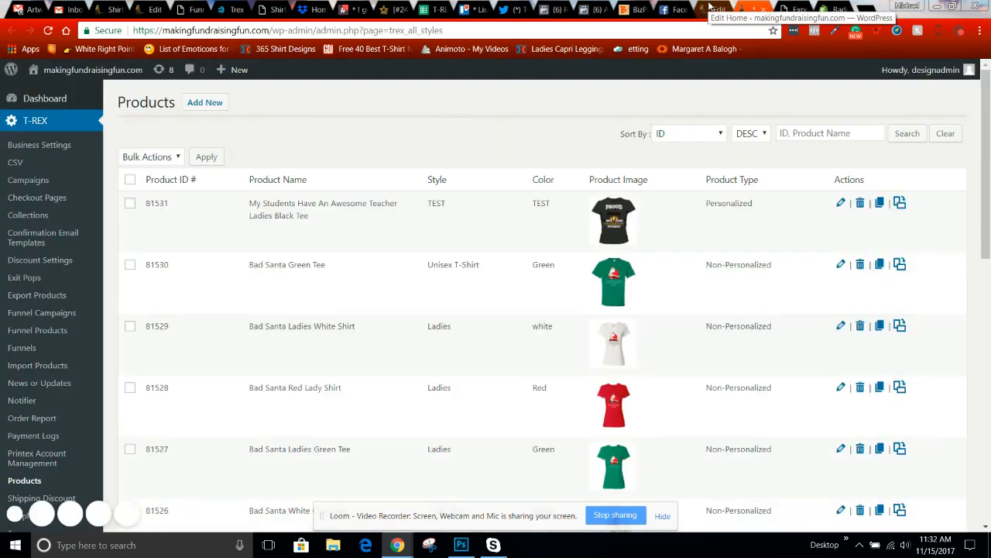
pyautogui.click(710, 8)
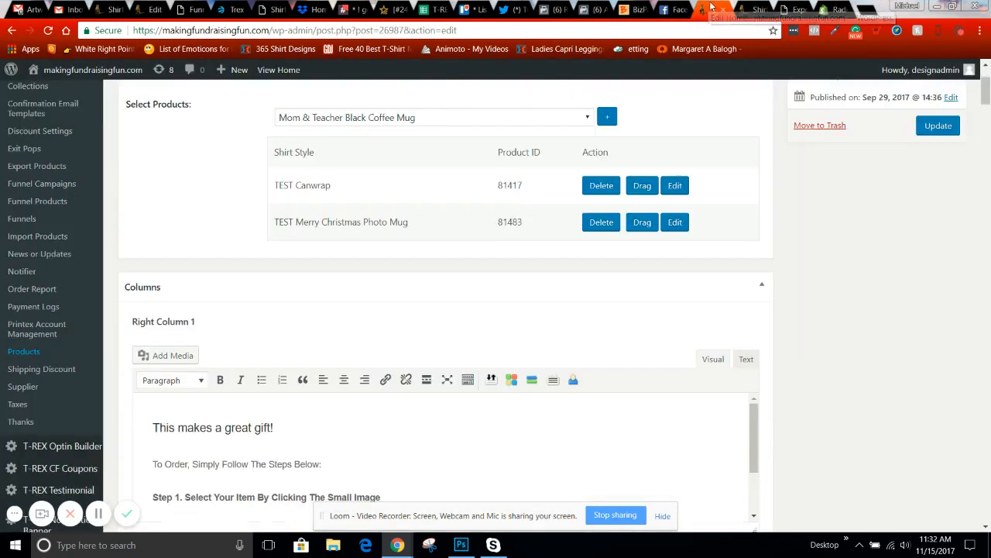
pyautogui.scroll(3, 444, 247)
pyautogui.click(443, 246)
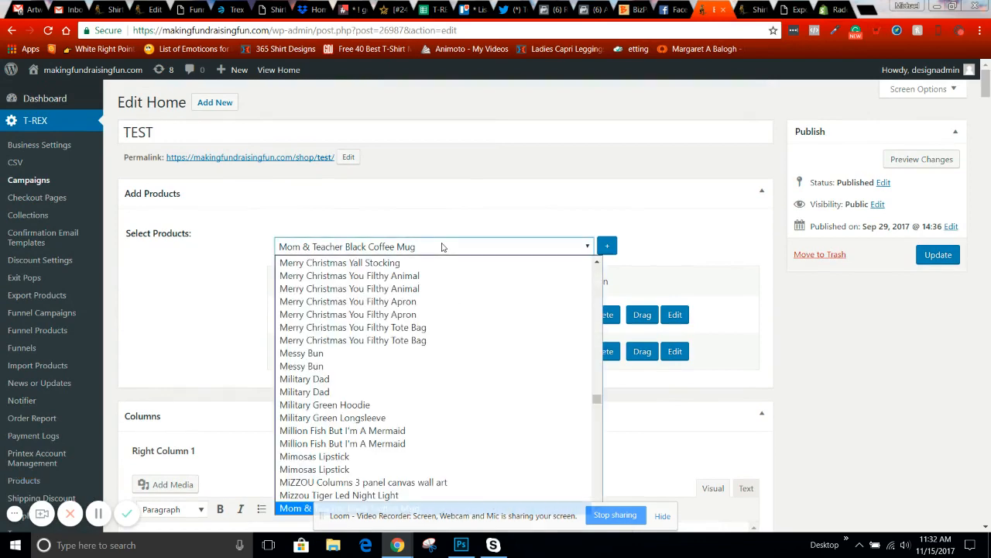
# - Search 'my' and add My Students Have An Awesome Teacher Ladies Black Tee 81248 to the campaign
pyautogui.write('my')
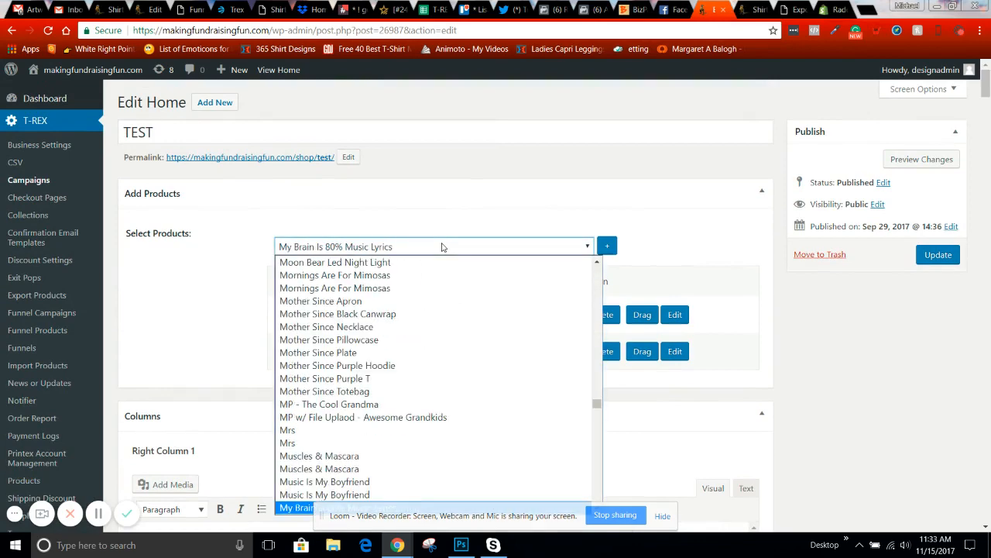
pyautogui.moveTo(597, 403); pyautogui.dragTo(597, 408)
pyautogui.scroll(-6, 447, 395)
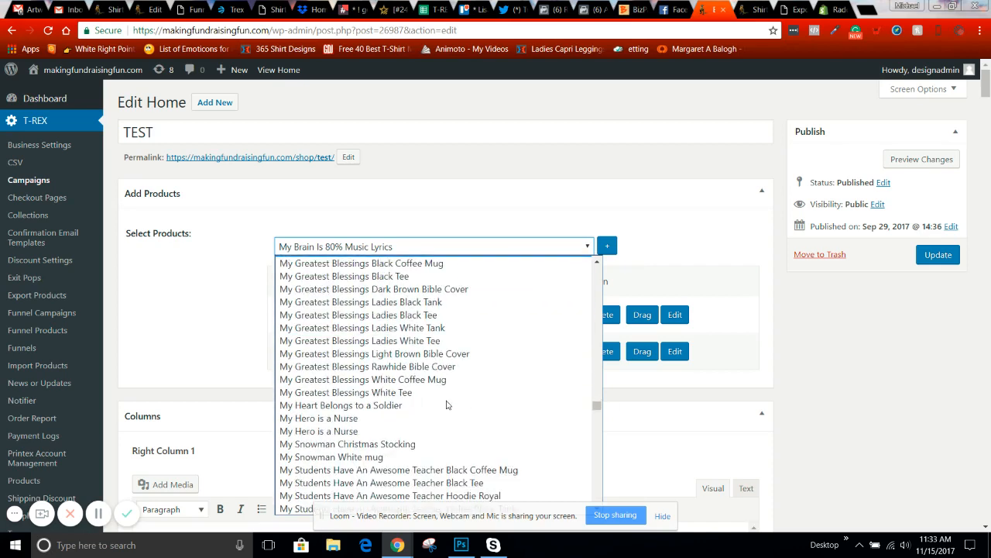
pyautogui.scroll(-7, 447, 405)
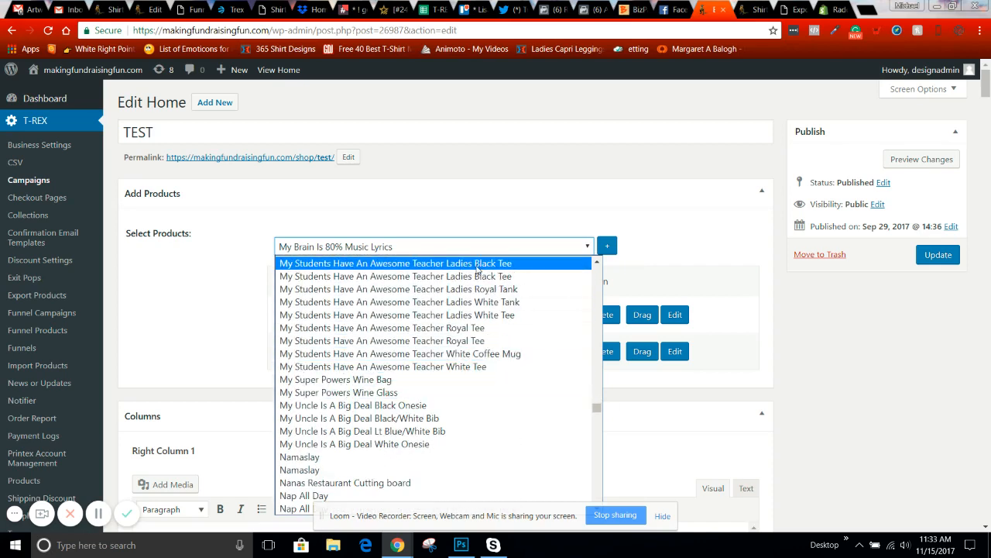
pyautogui.click(478, 265)
pyautogui.click(606, 248)
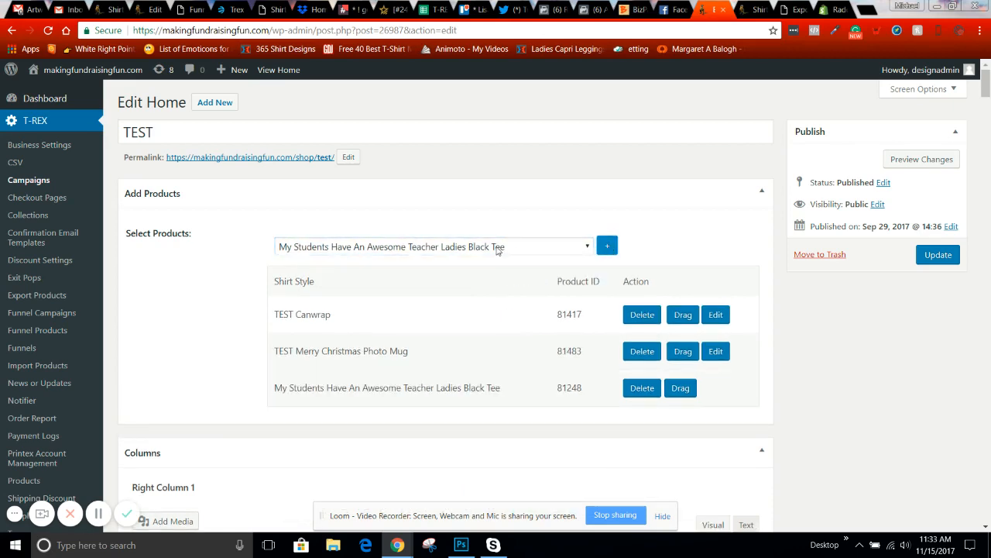
# - Add the personalized tee 81531 as well and update the TEST campaign
pyautogui.click(498, 247)
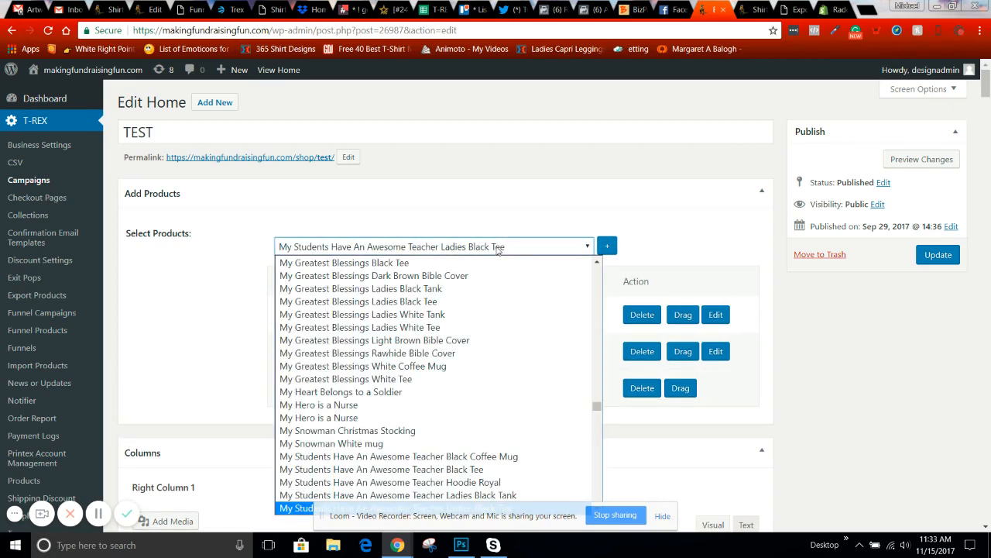
pyautogui.click(606, 246)
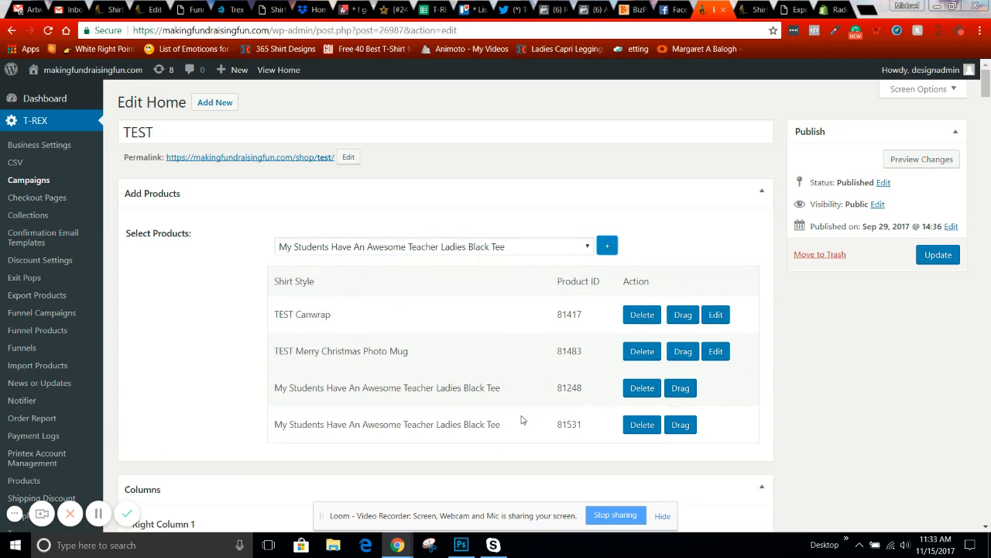
pyautogui.click(946, 258)
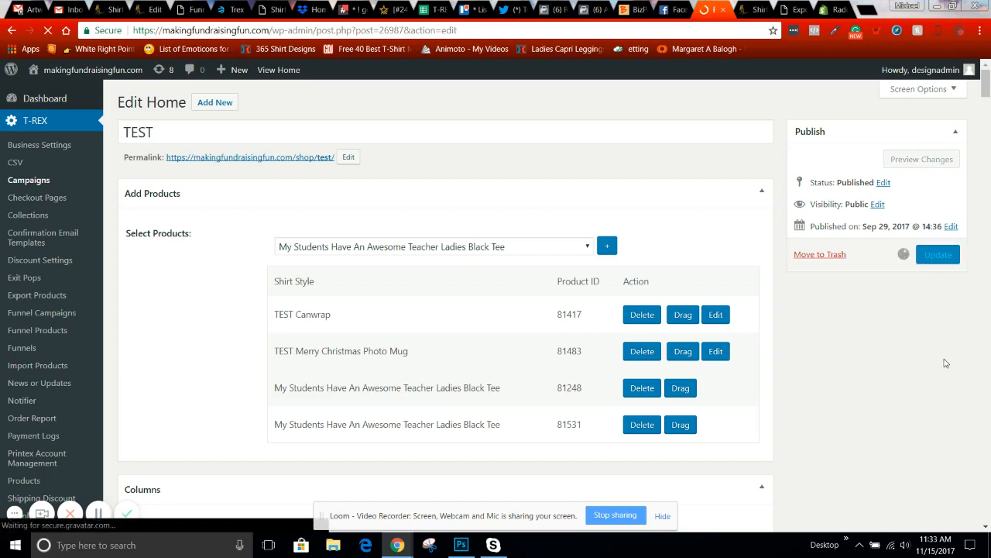
pyautogui.moveTo(230, 197); pyautogui.dragTo(348, 220)
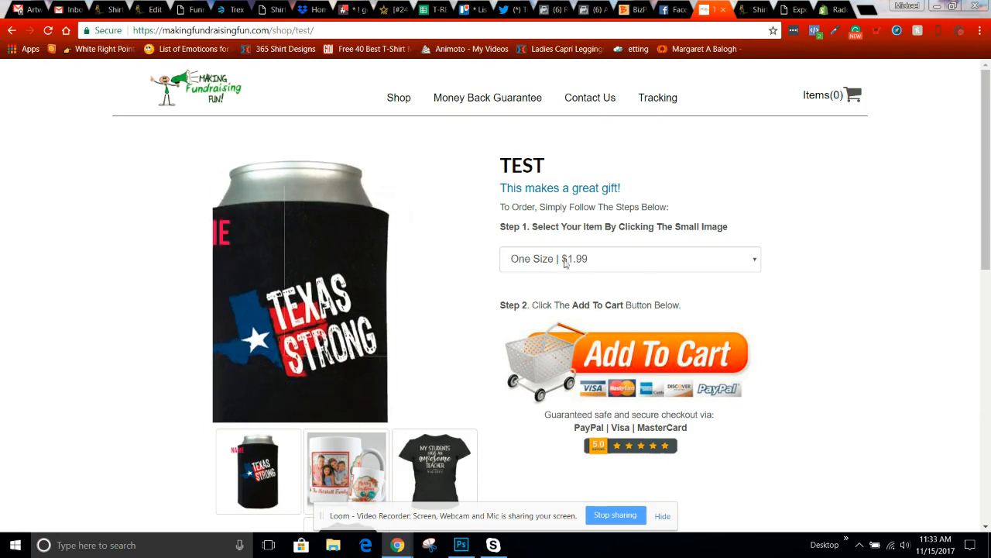
# - On the TEST shop page, show the Proud Grandpa ladies tee and highlight TEST in its description
pyautogui.scroll(-3, 824, 288)
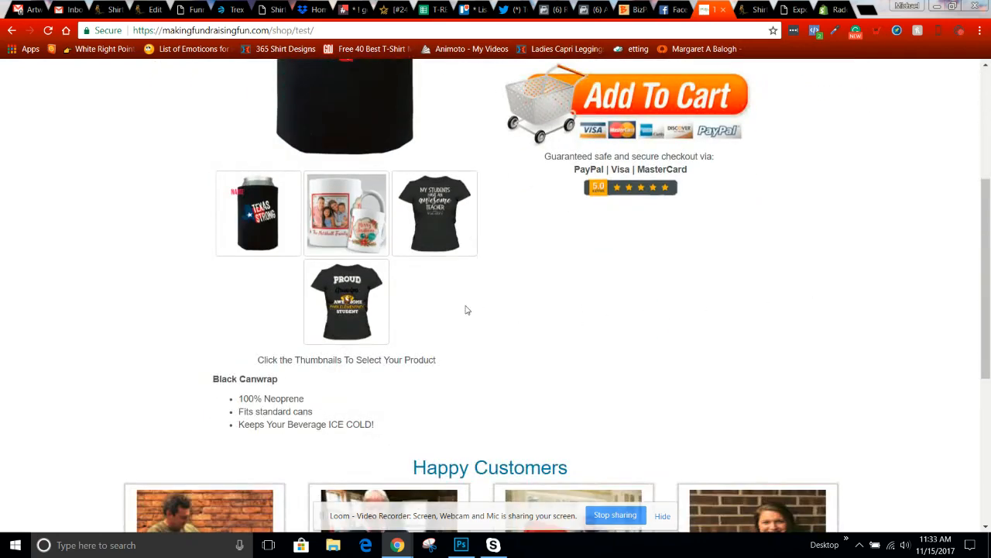
pyautogui.click(347, 305)
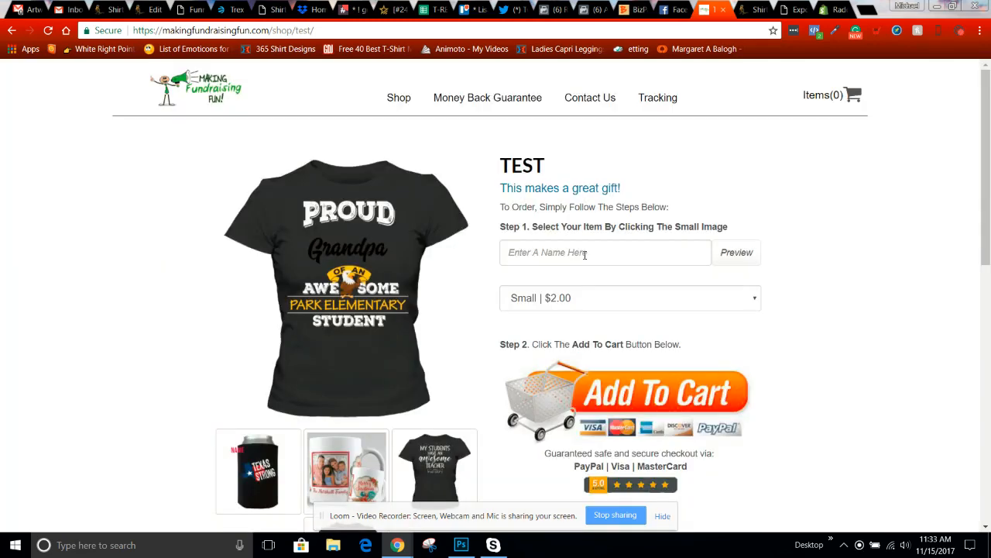
pyautogui.scroll(-2, 436, 337)
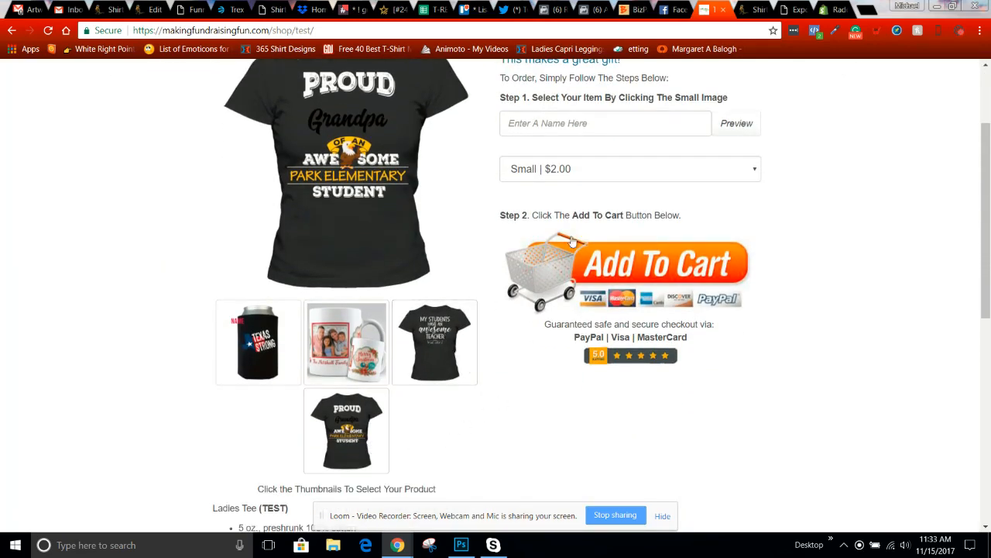
pyautogui.scroll(-2, 476, 387)
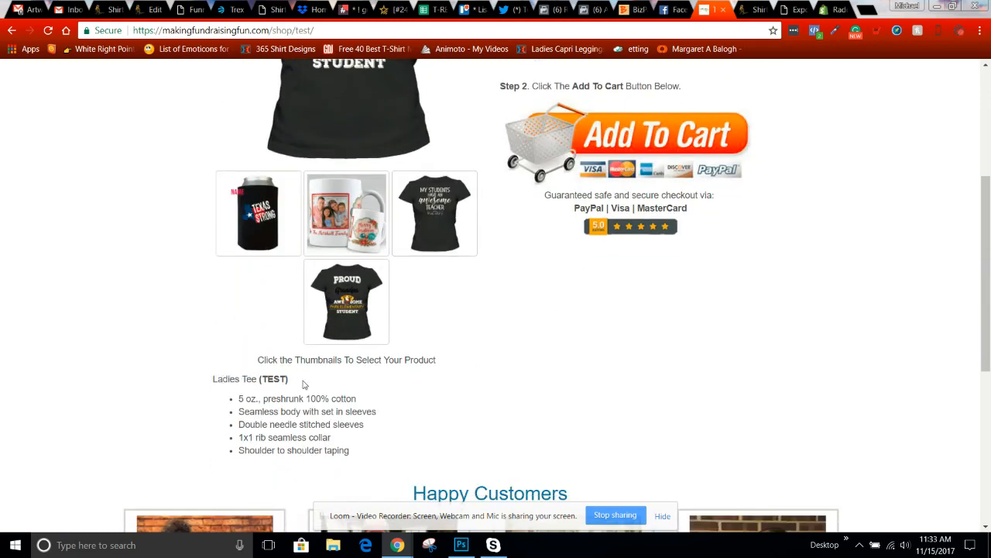
pyautogui.moveTo(291, 384); pyautogui.dragTo(266, 389)
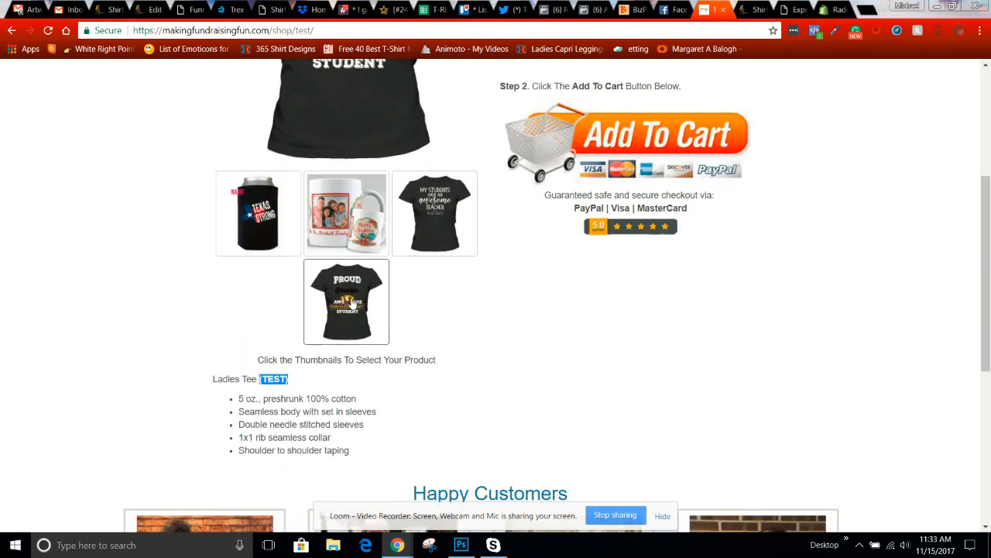
pyautogui.scroll(2, 509, 343)
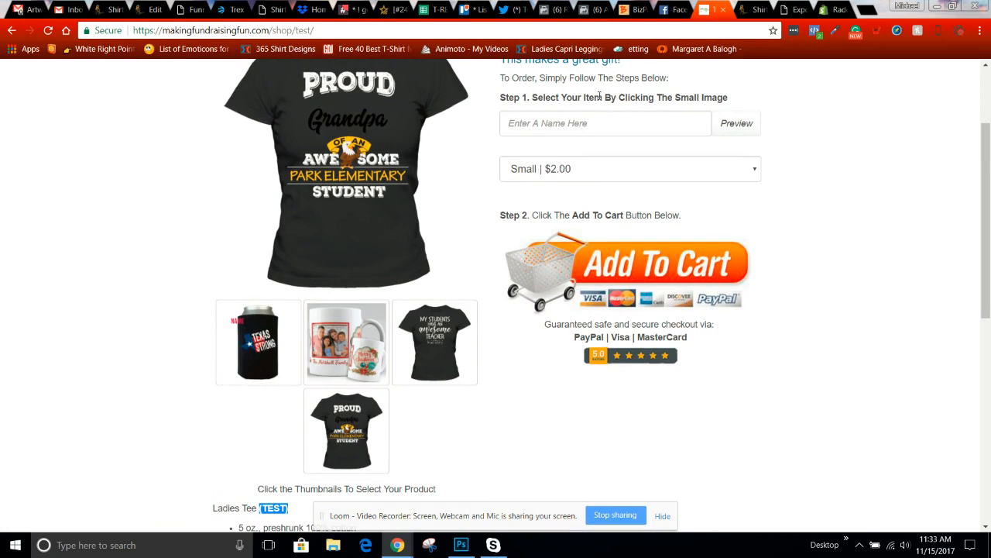
# - Enter the name 'mom' on the Small Ladies Black Tee, preview the print, and add it to the cart
pyautogui.click(573, 120)
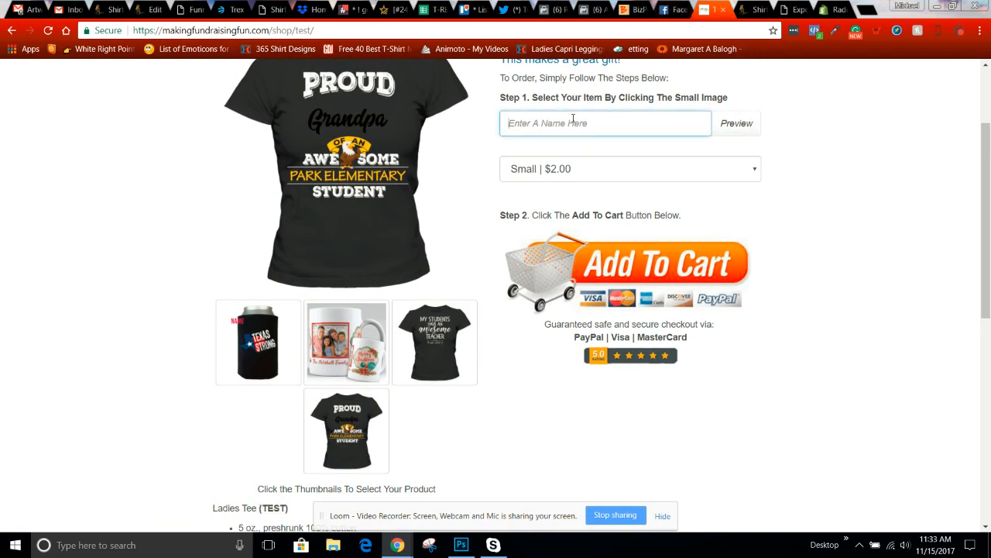
pyautogui.write('Mom')
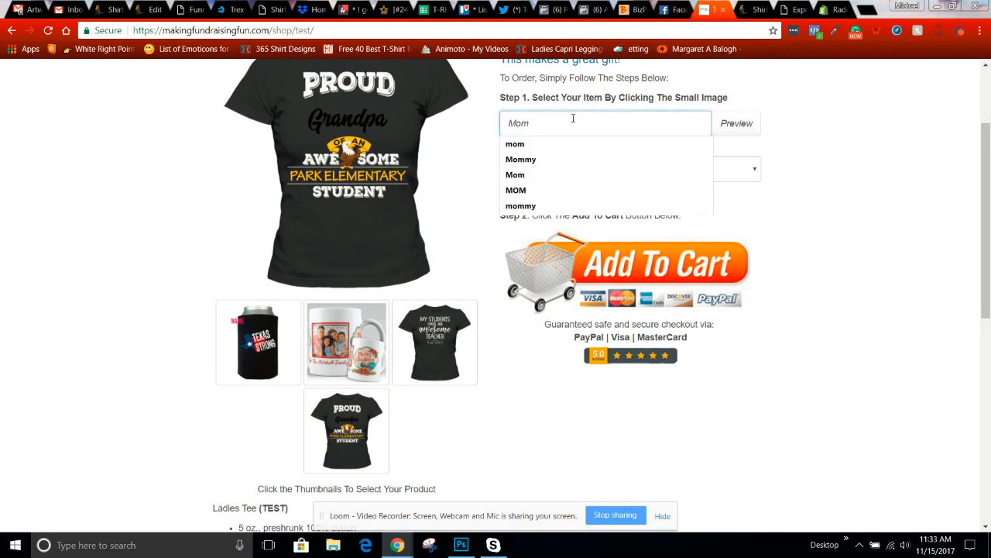
pyautogui.press('Down')
pyautogui.press('Return')
pyautogui.click(756, 121)
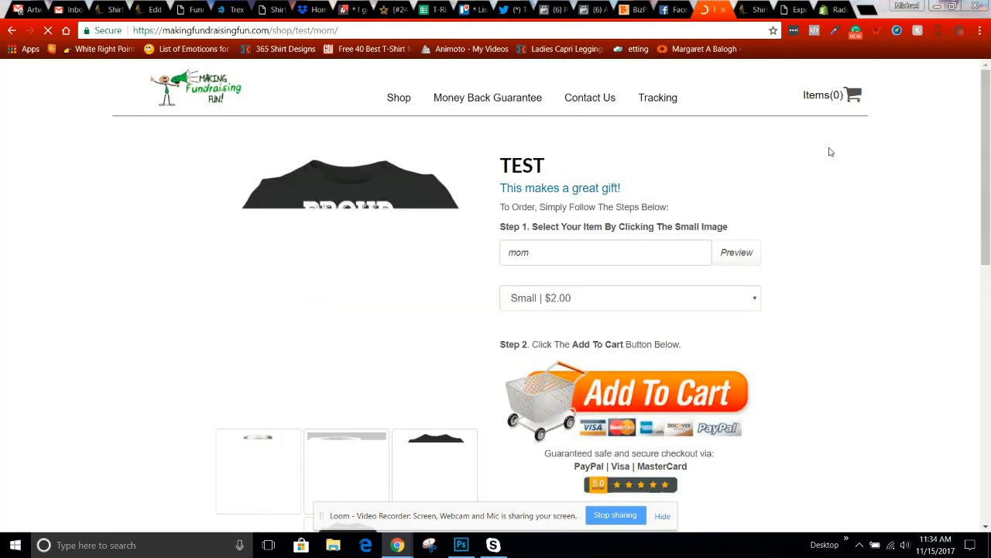
pyautogui.scroll(-2, 827, 153)
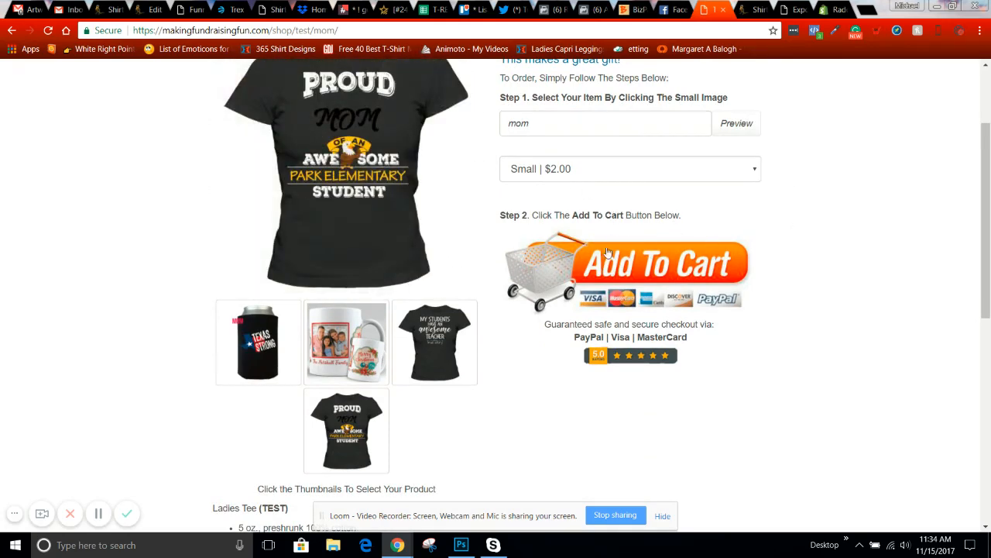
pyautogui.click(604, 270)
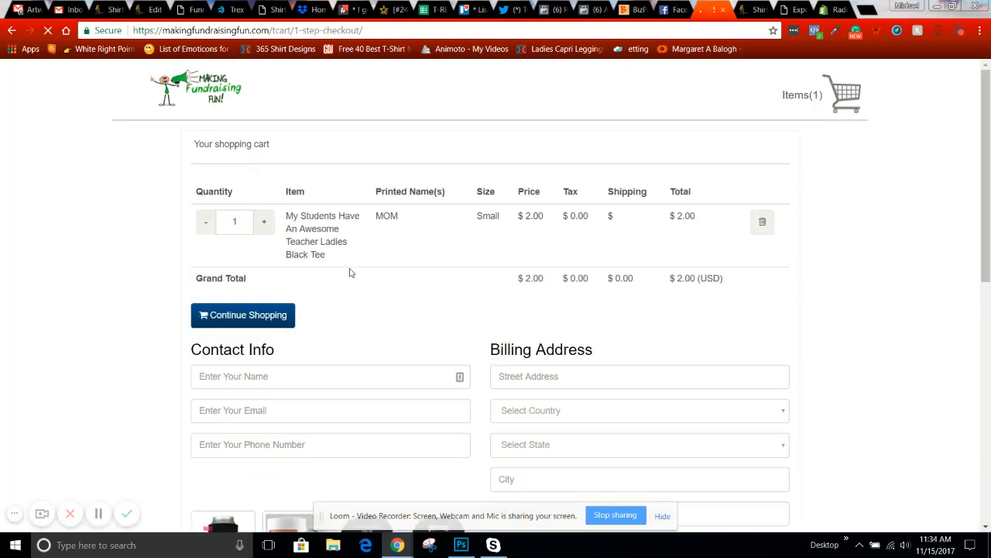
# - Autofill the buyer's contact name and billing address details on the checkout
pyautogui.scroll(-2, 349, 273)
pyautogui.click(266, 248)
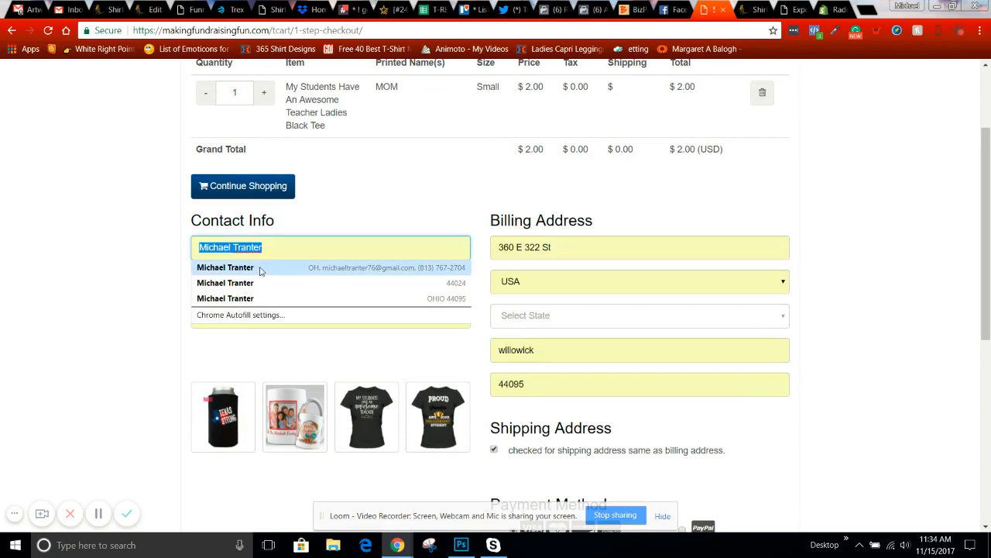
pyautogui.click(260, 268)
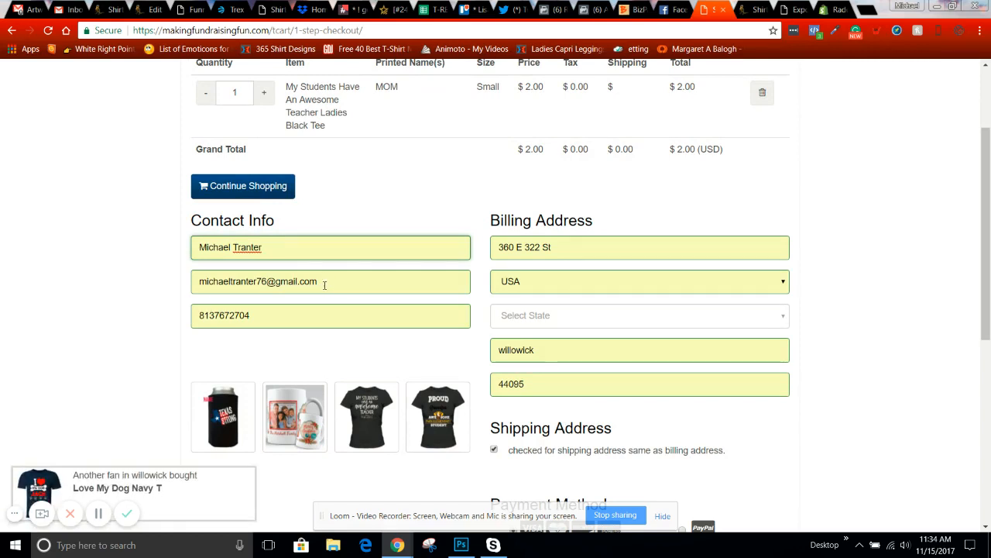
# - Set the billing state to SC and scroll down to the payment card fields
pyautogui.click(570, 319)
pyautogui.scroll(-5, 540, 247)
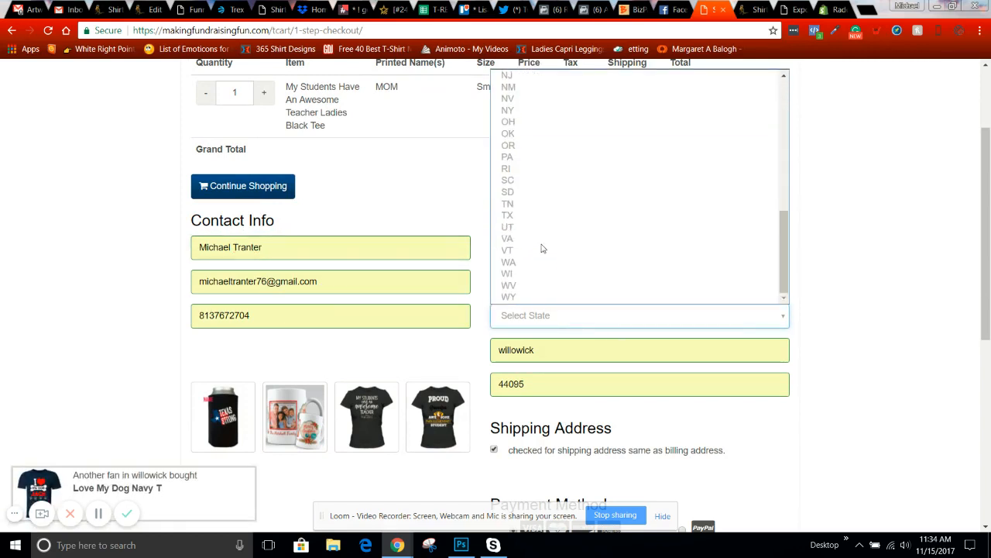
pyautogui.click(530, 181)
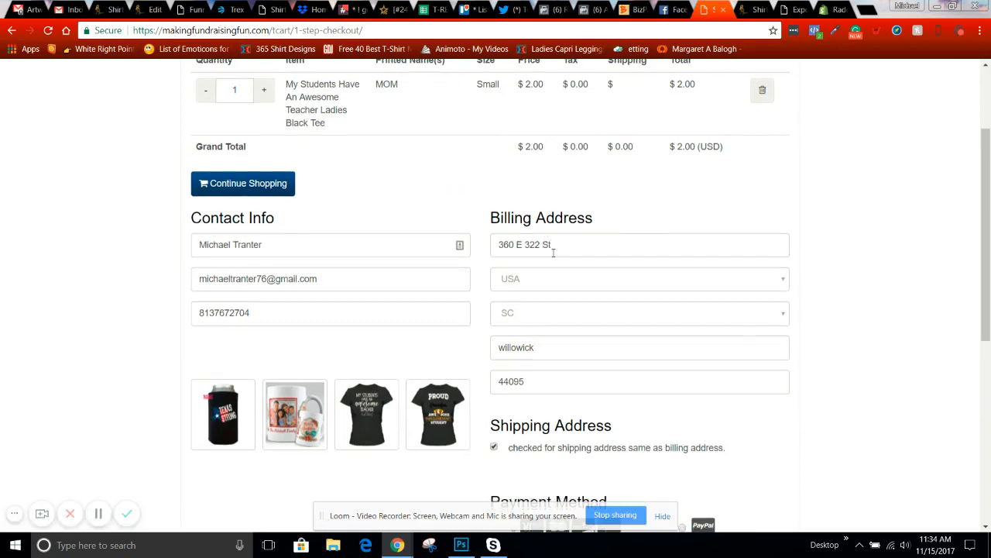
pyautogui.scroll(-2, 553, 253)
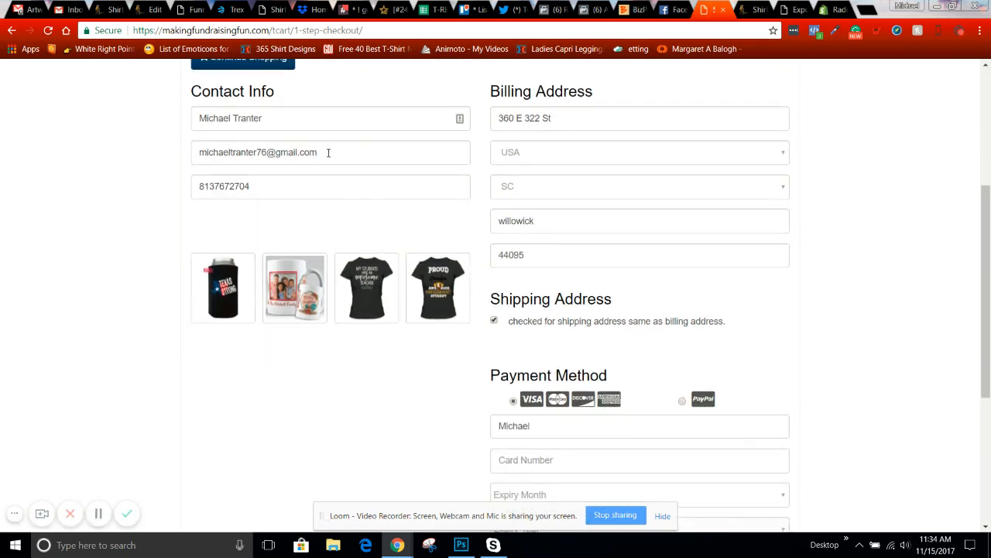
pyautogui.scroll(-3, 565, 221)
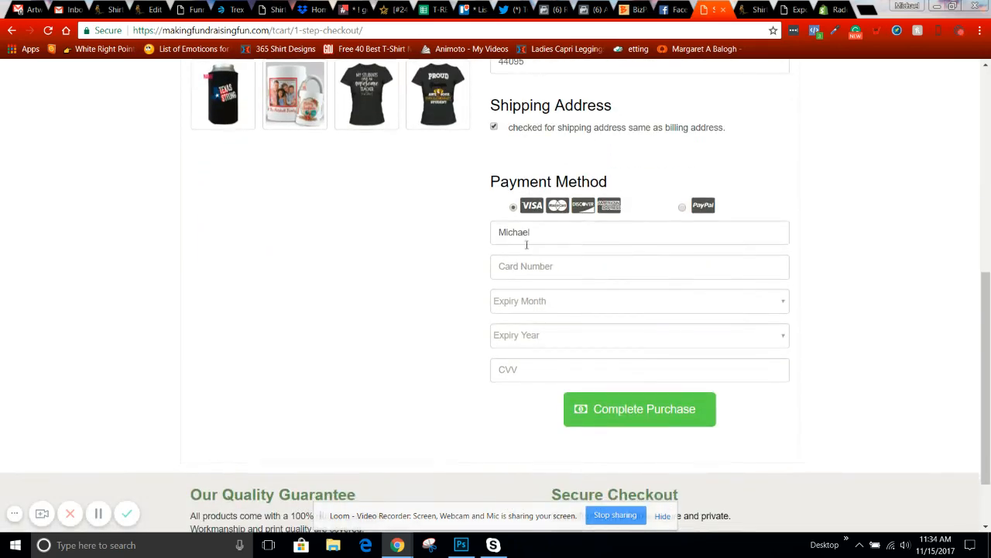
pyautogui.click(529, 265)
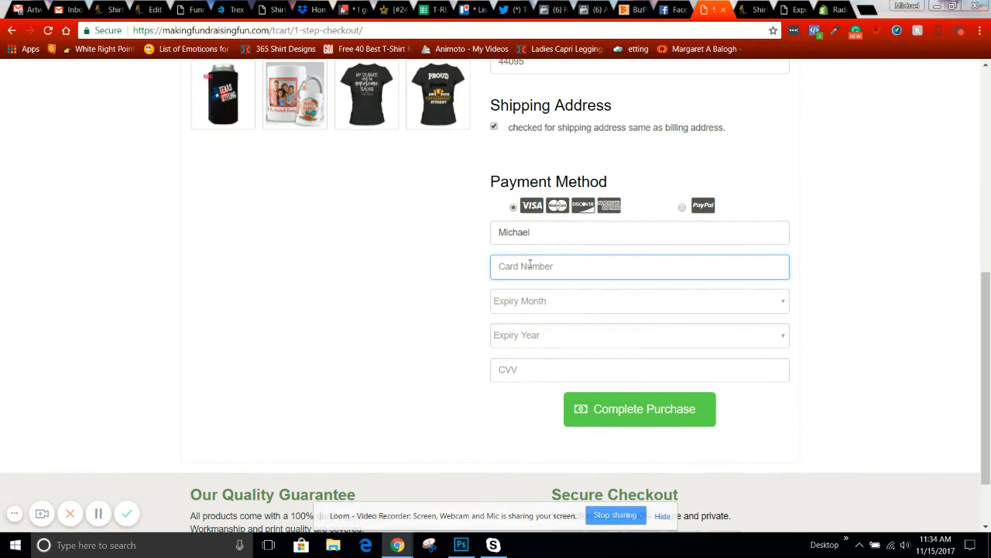
pyautogui.write('4242424242424242')
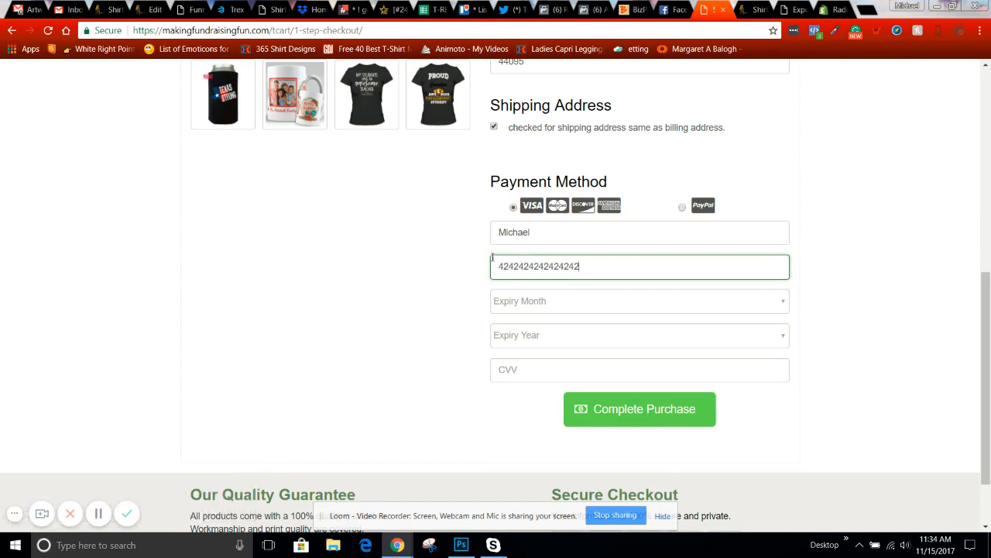
pyautogui.click(517, 301)
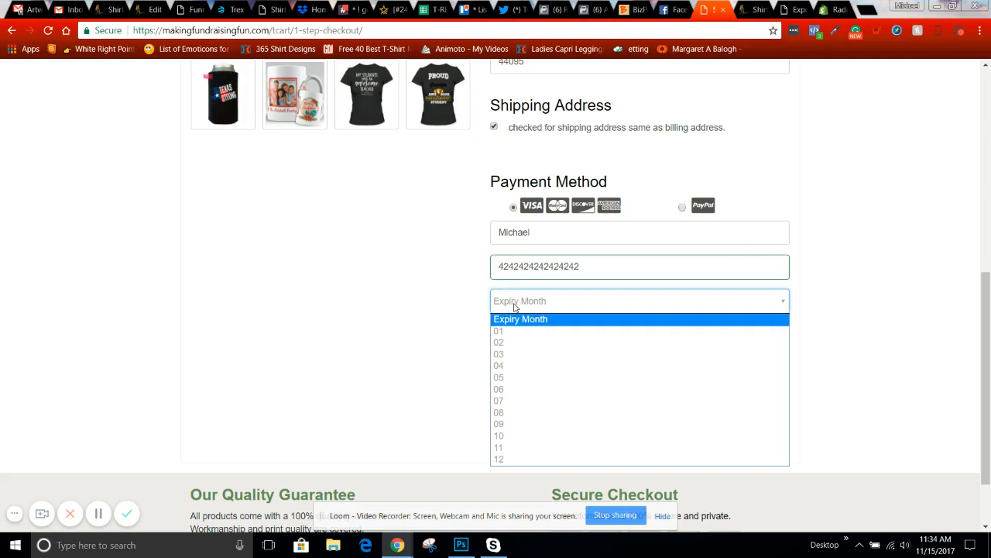
pyautogui.click(511, 459)
pyautogui.click(520, 335)
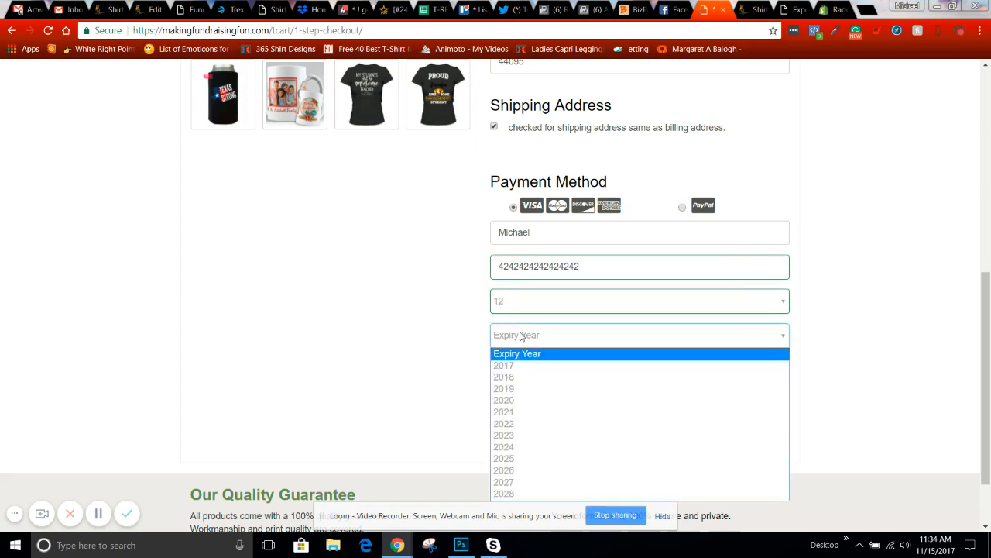
pyautogui.click(508, 458)
pyautogui.click(516, 370)
pyautogui.write('123')
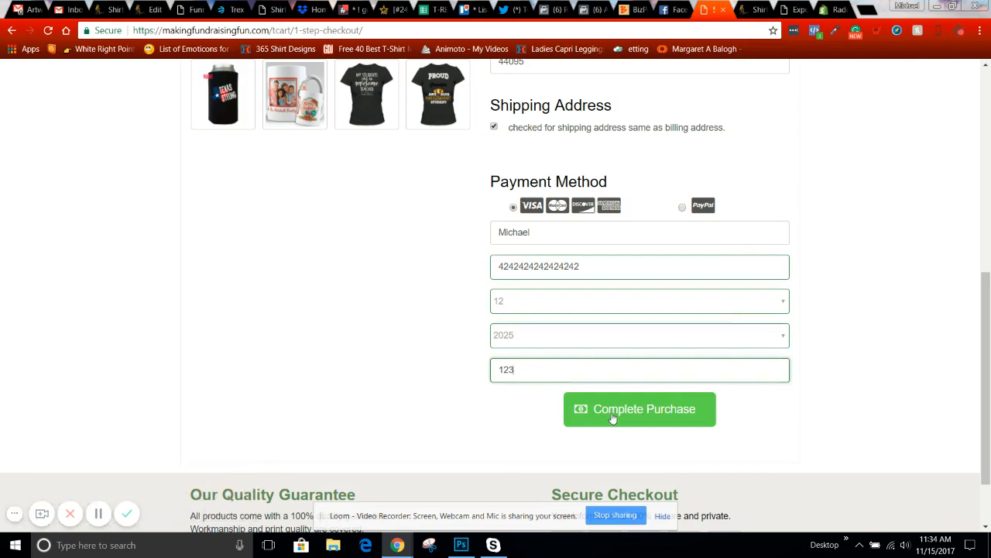
# - Submit the purchase and dismiss the live-mode card declined alert
pyautogui.click(611, 412)
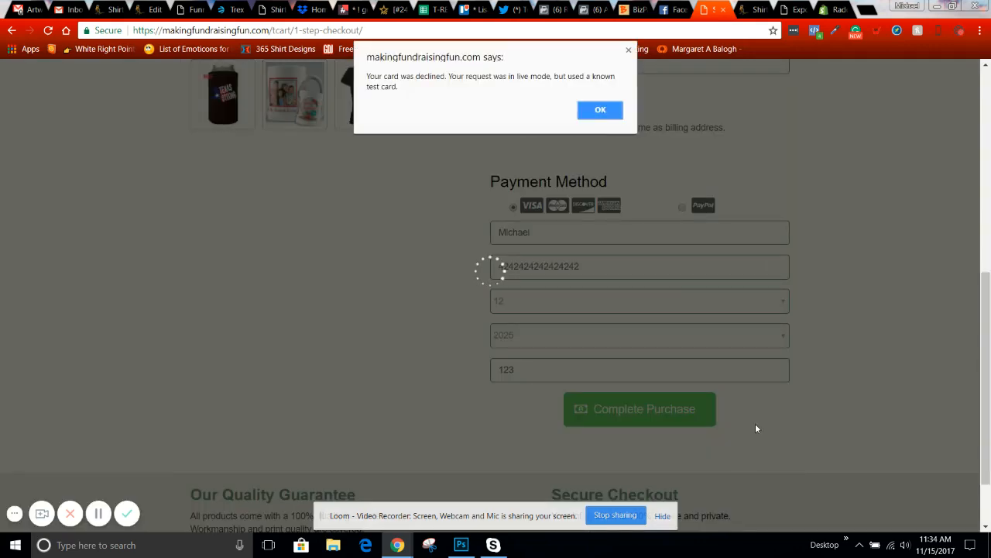
pyautogui.click(602, 116)
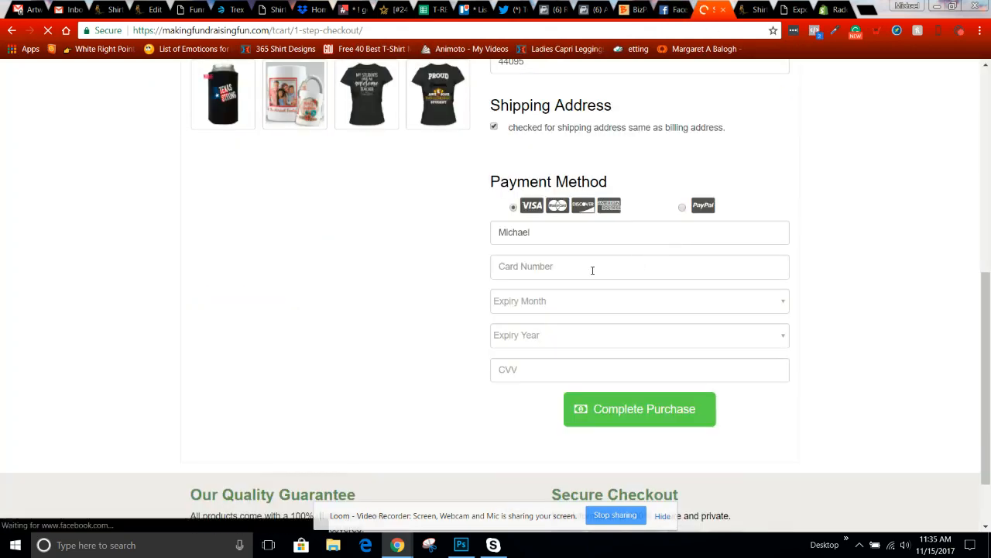
pyautogui.click(592, 271)
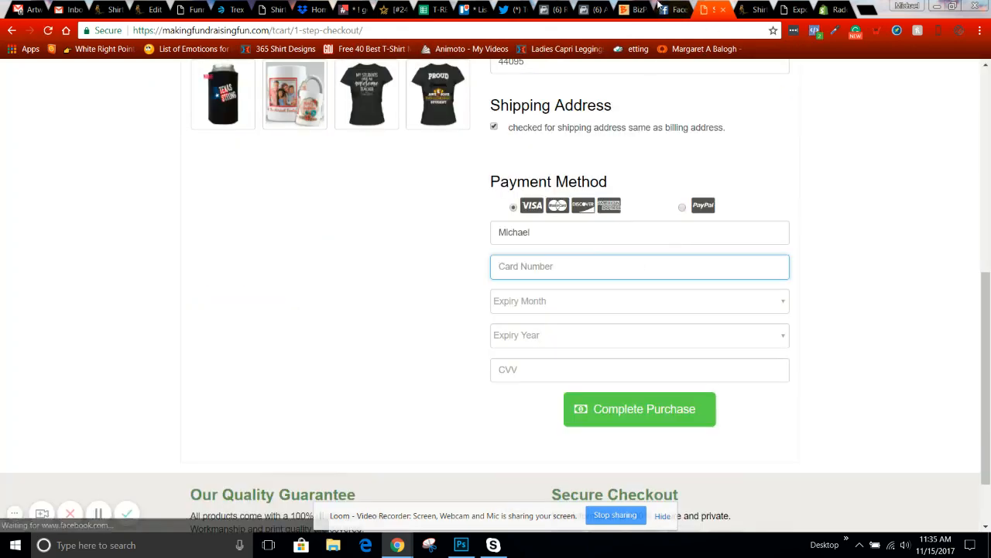
pyautogui.scroll(2, 168, 164)
# - Change T-REX Business Settings' Stripe Account Type to Test Stripe, save, and return to checkout
pyautogui.scroll(4, 169, 164)
pyautogui.hotkey('ctrl', 'Tab')
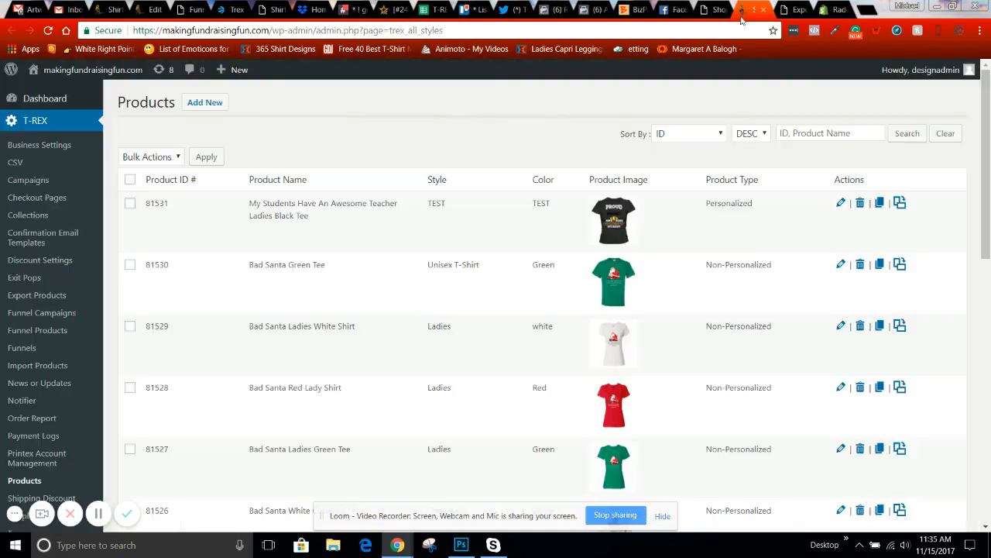
pyautogui.click(50, 145)
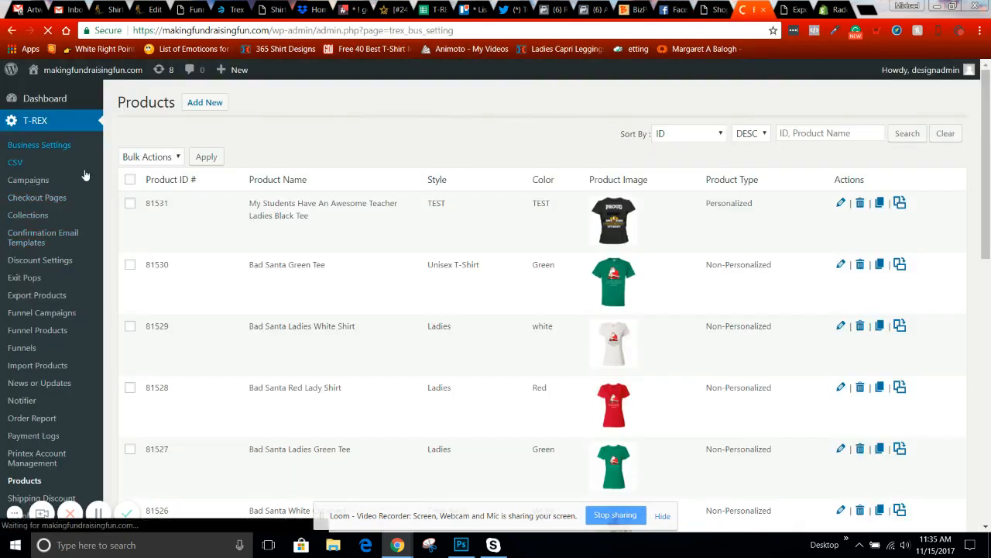
pyautogui.scroll(-2, 205, 230)
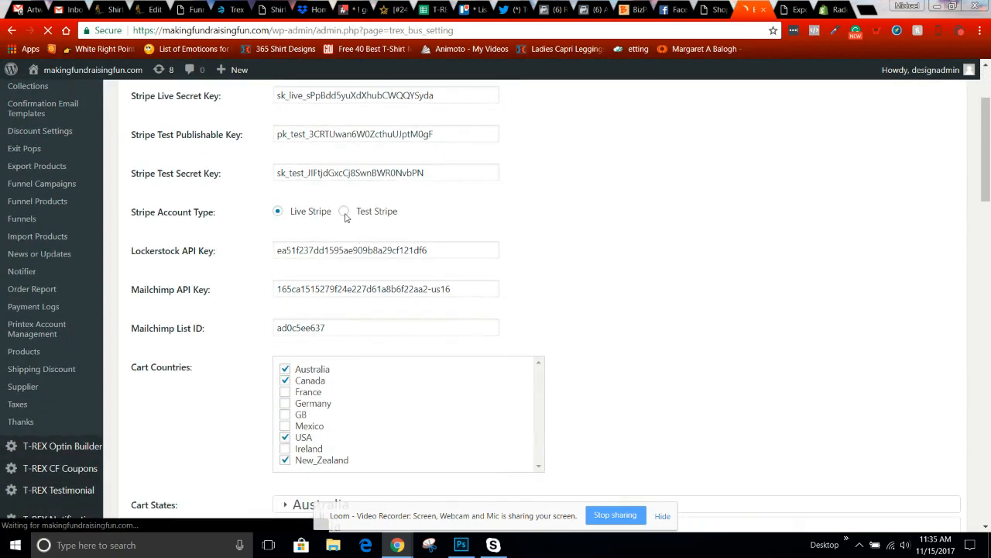
pyautogui.click(343, 211)
pyautogui.scroll(-15, 654, 300)
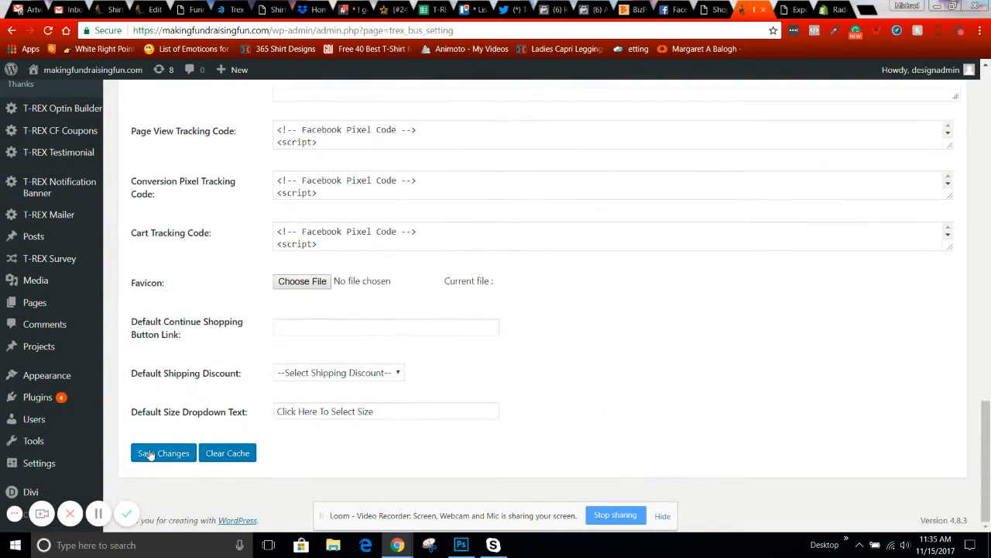
pyautogui.click(147, 453)
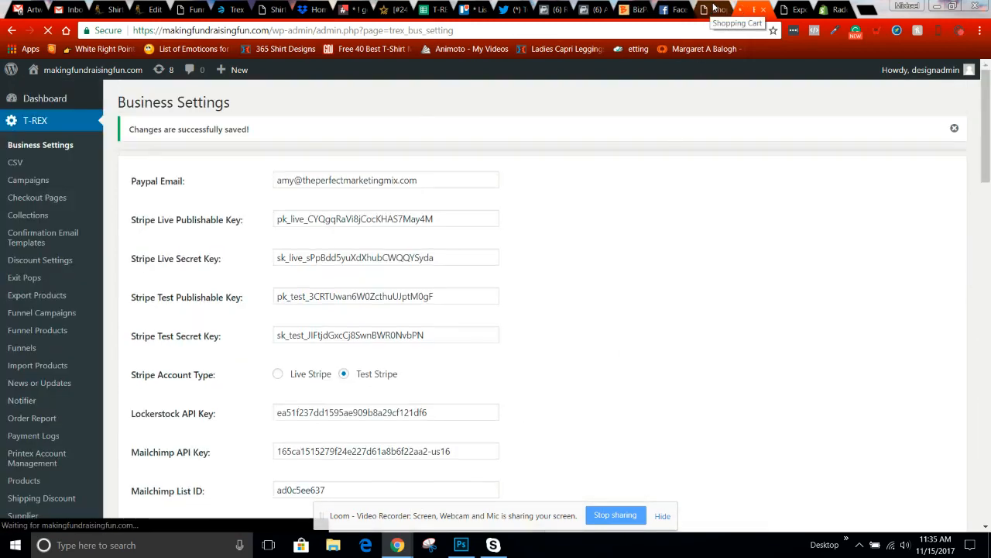
pyautogui.click(711, 10)
# - Re-enter the 4242 test card number with expiry 02/2023
pyautogui.scroll(-6, 589, 346)
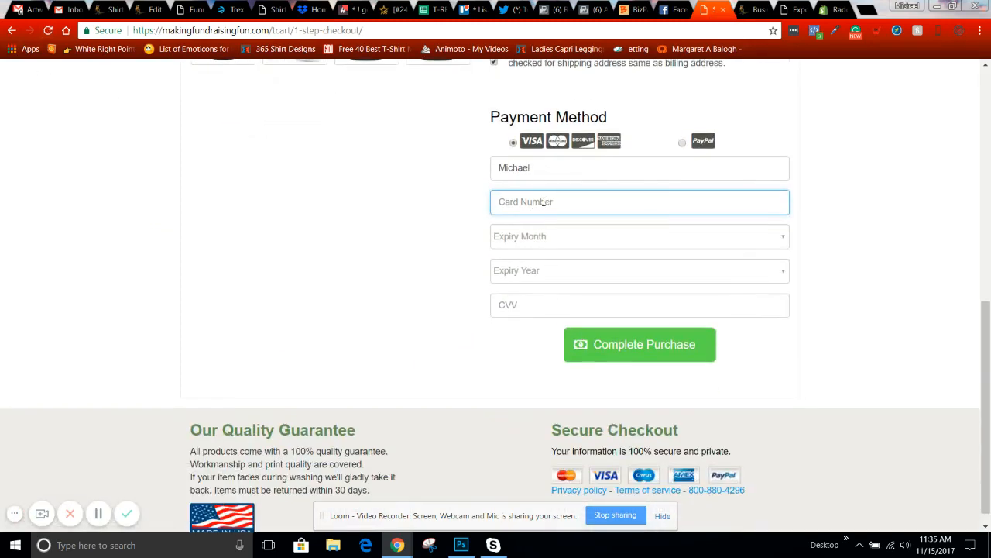
pyautogui.write('4242')
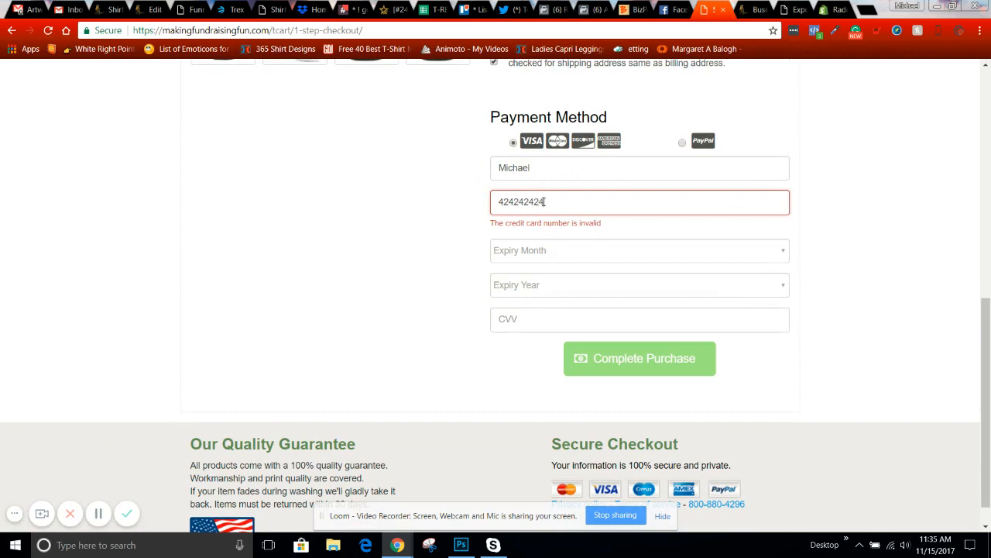
pyautogui.write('424242')
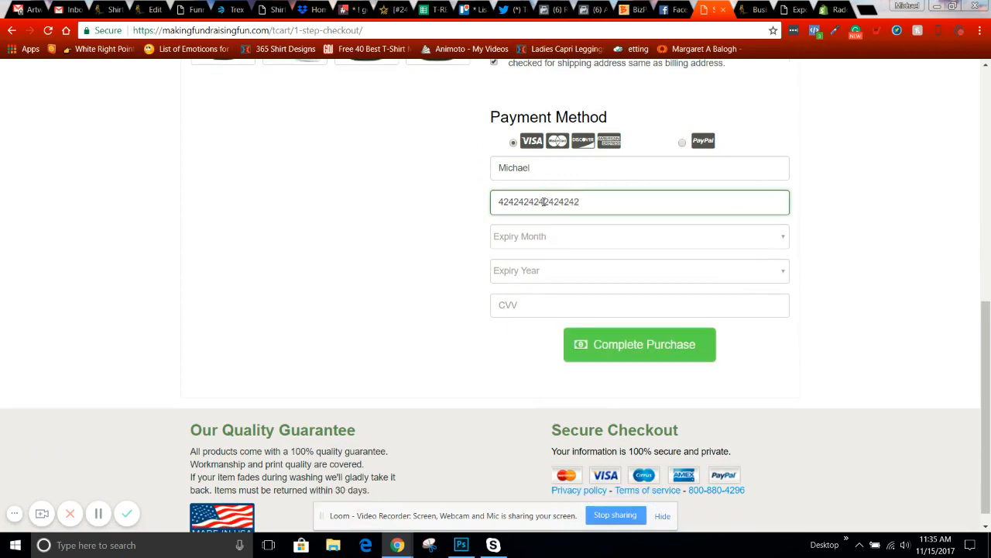
pyautogui.click(575, 246)
pyautogui.click(518, 280)
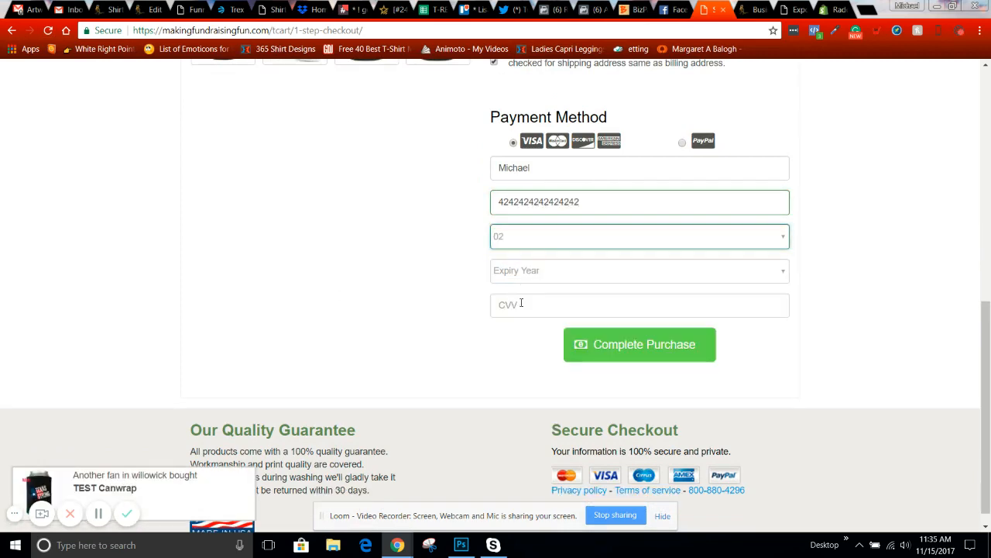
pyautogui.click(525, 281)
pyautogui.click(505, 301)
pyautogui.click(530, 281)
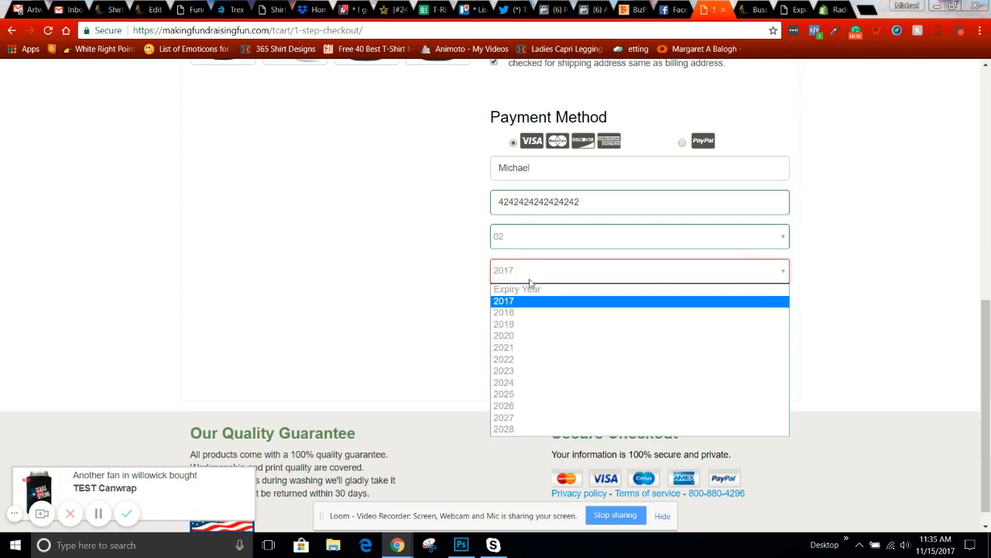
pyautogui.click(511, 371)
pyautogui.click(512, 304)
pyautogui.write('123')
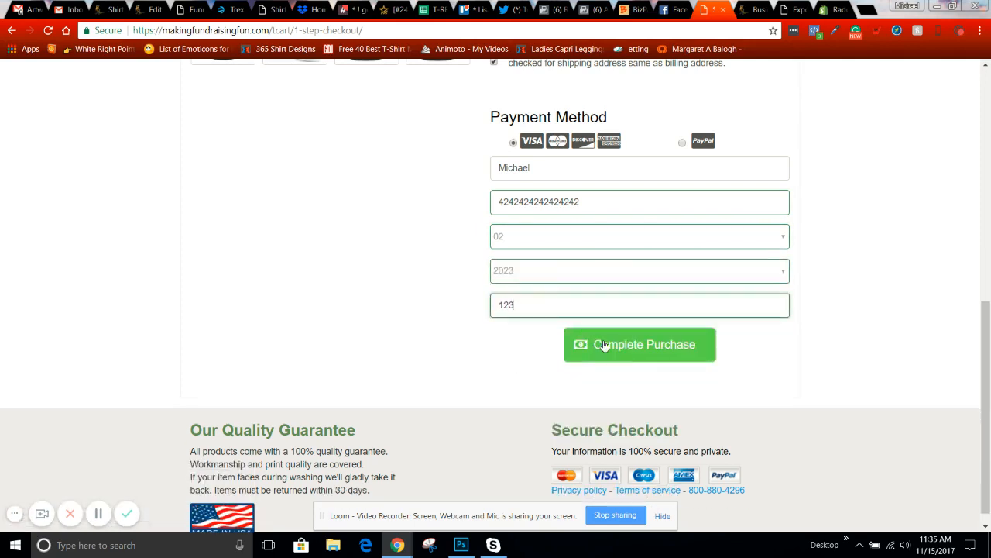
pyautogui.click(604, 345)
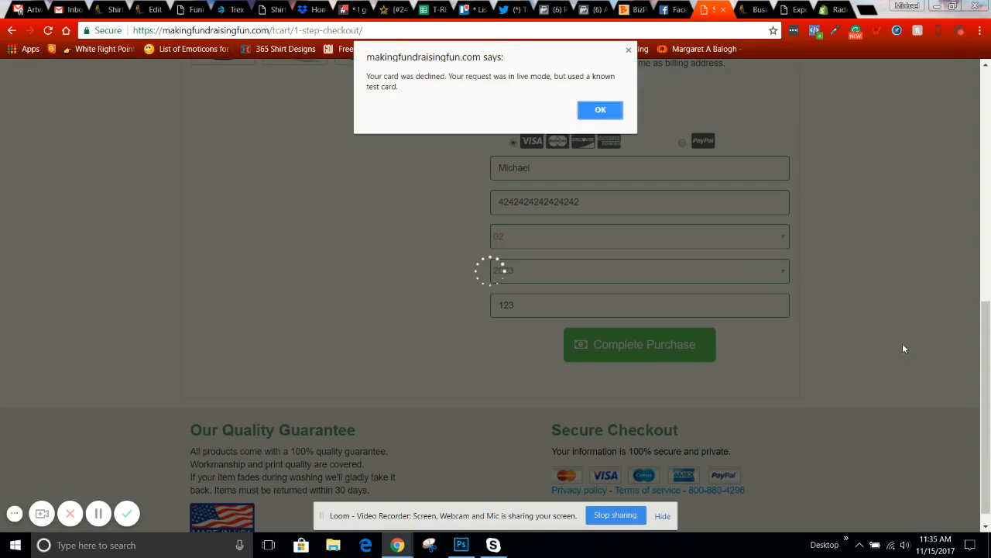
pyautogui.click(618, 113)
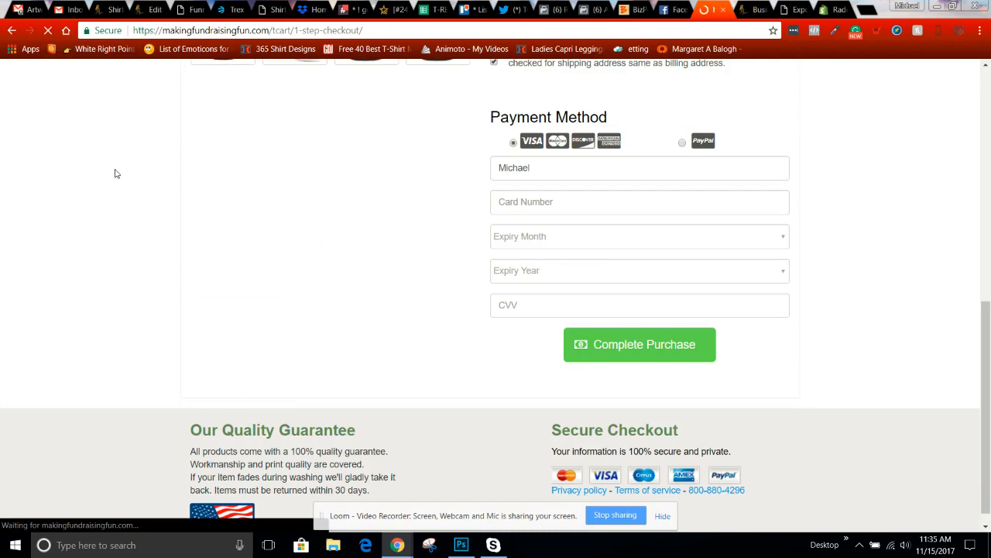
# - Enter the 4242 test card number with expiry 11/2027
pyautogui.scroll(4, 348, 297)
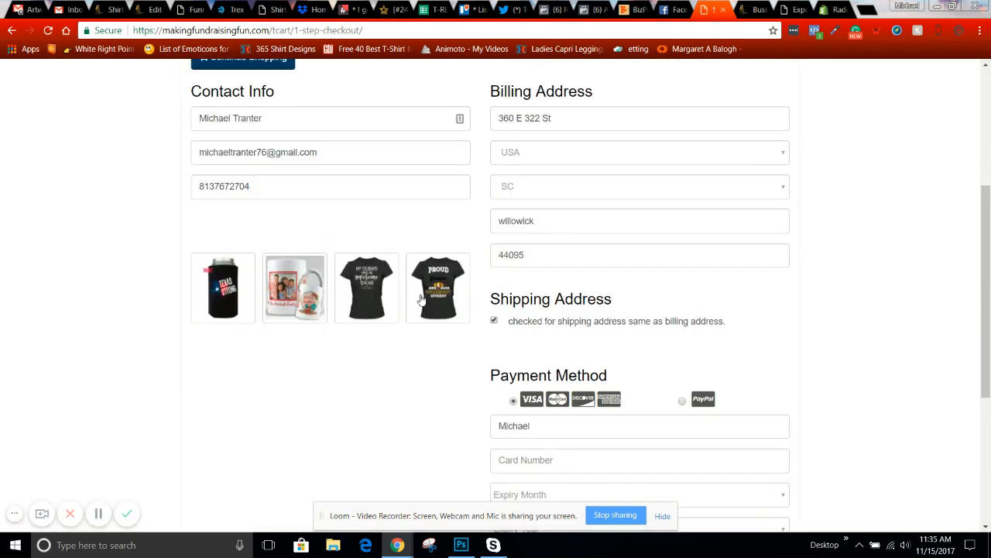
pyautogui.scroll(-3, 421, 299)
pyautogui.click(530, 267)
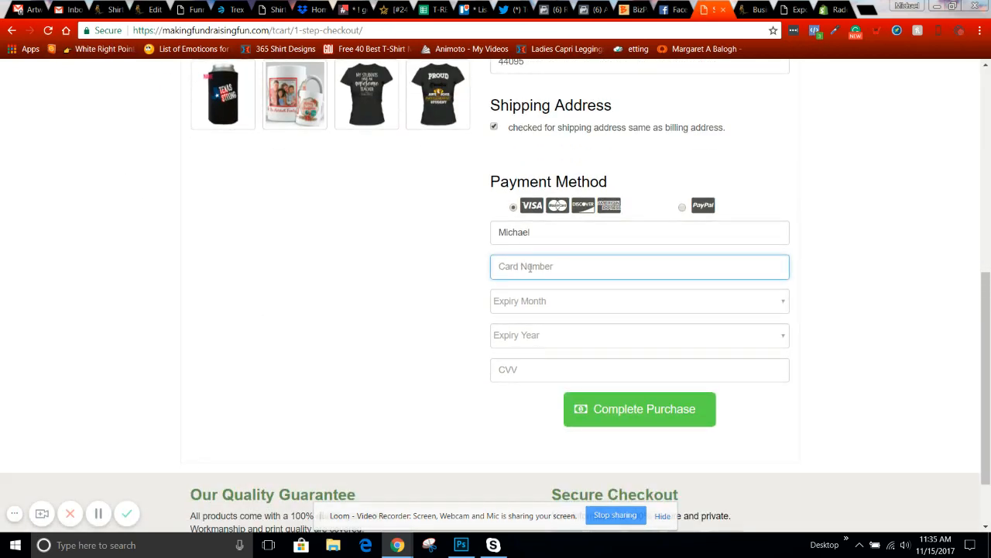
pyautogui.write('424242424242')
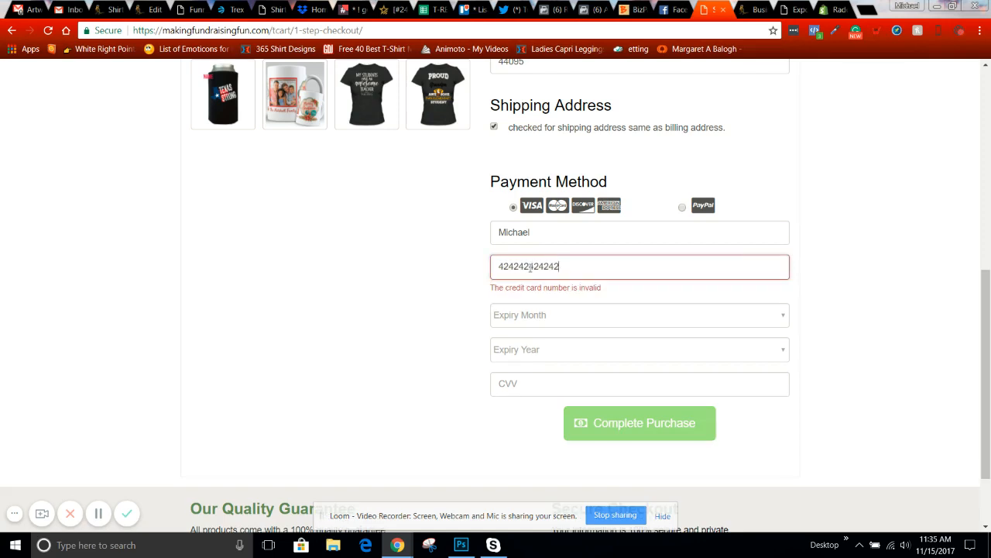
pyautogui.write('42442')
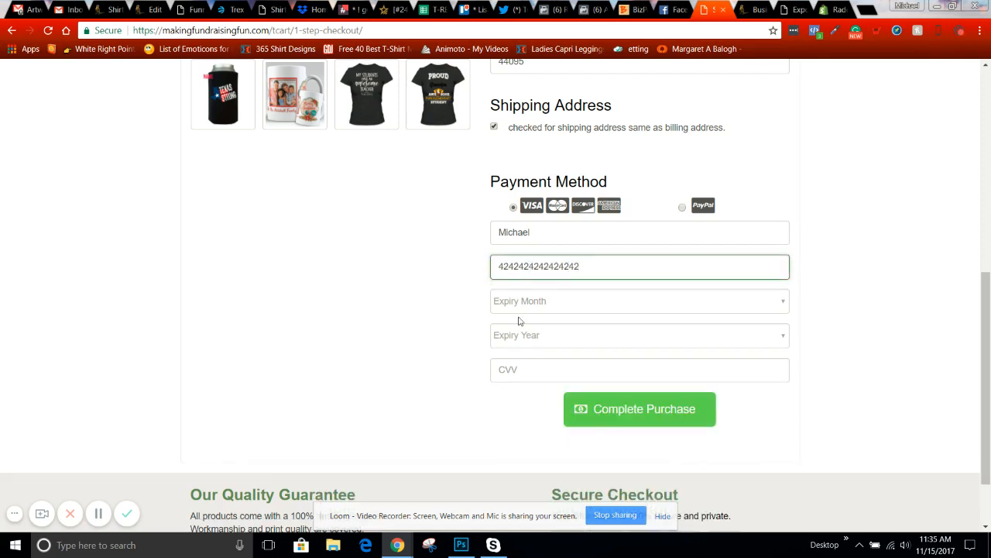
pyautogui.click(527, 304)
pyautogui.click(516, 447)
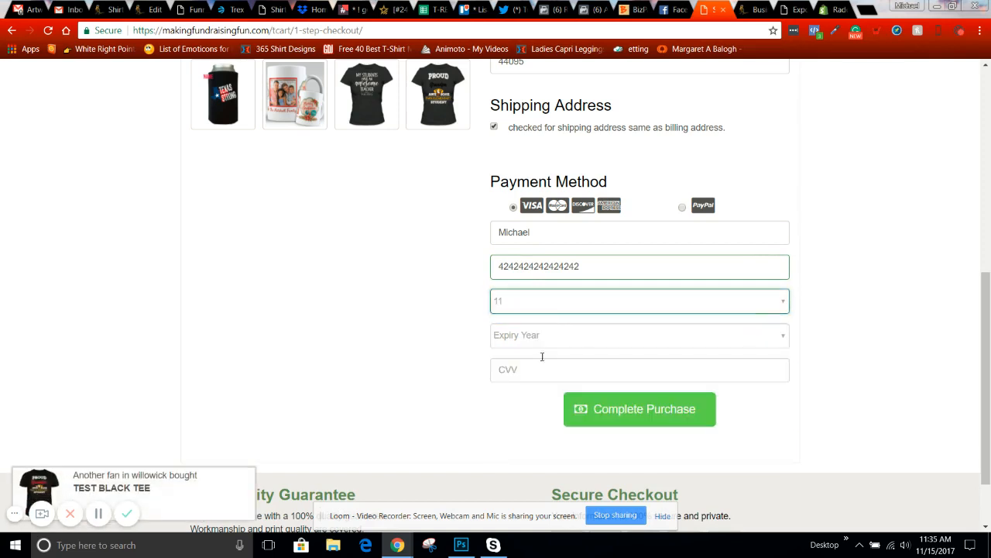
pyautogui.click(533, 338)
pyautogui.click(526, 485)
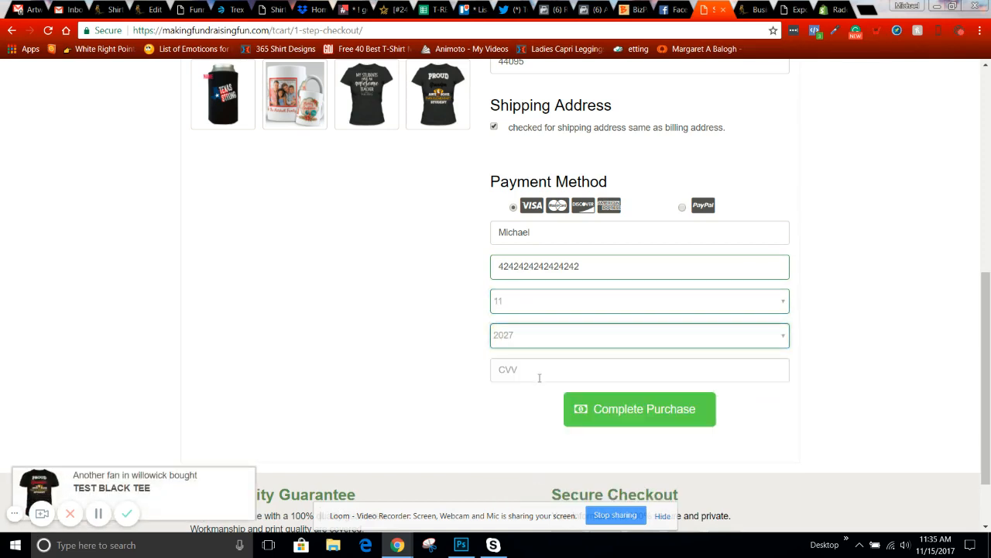
pyautogui.click(535, 370)
pyautogui.write('123')
pyautogui.click(613, 414)
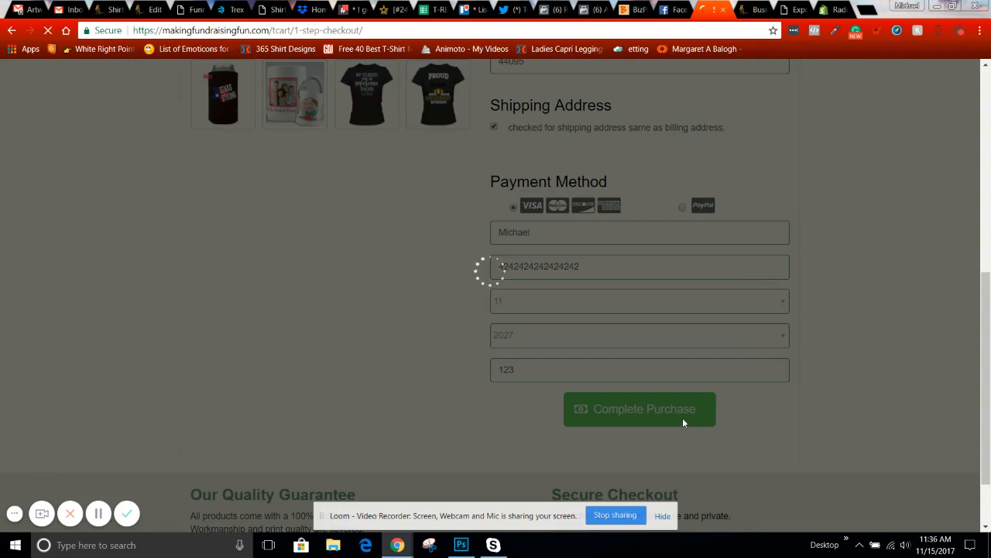
pyautogui.click(728, 146)
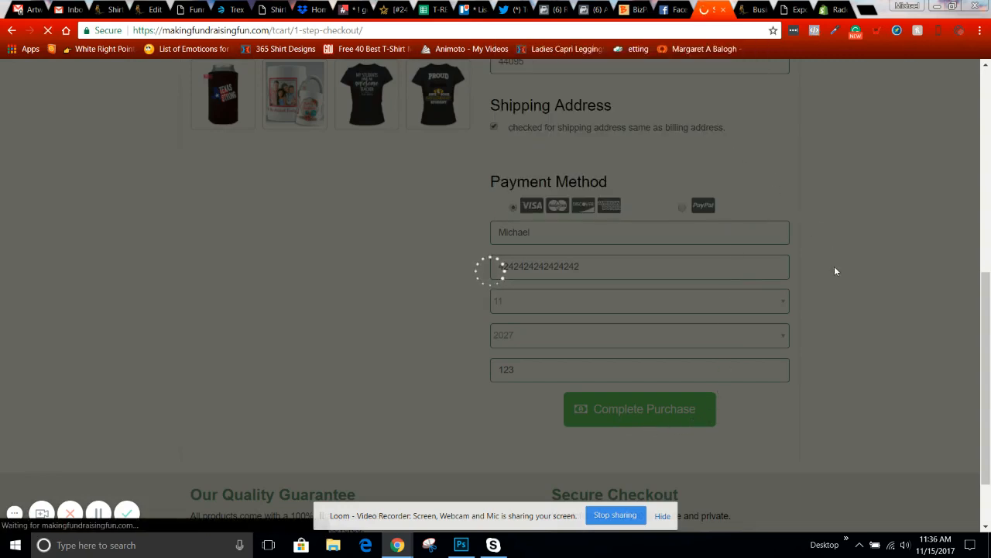